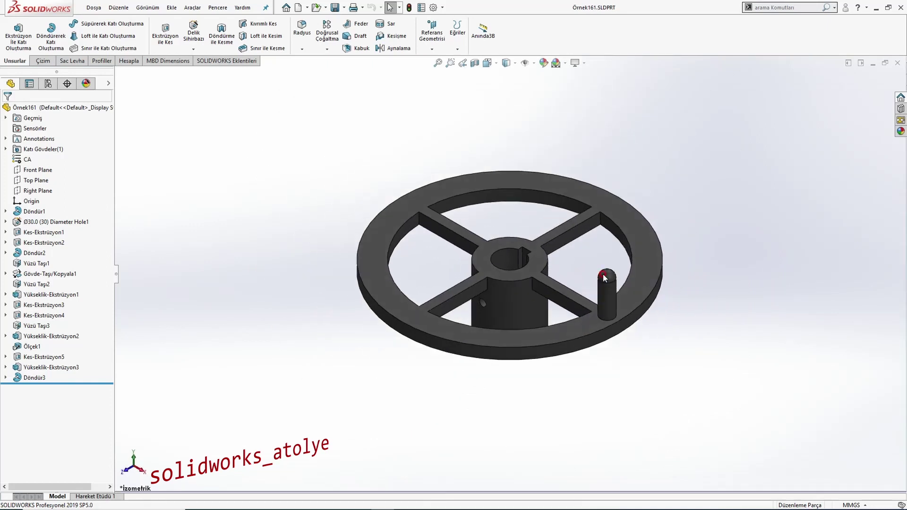
Step: Create a new part document and check the hub dimensions in the Örnek161.JPG reference drawing
{"action": "key", "text": "ctrl+n"}
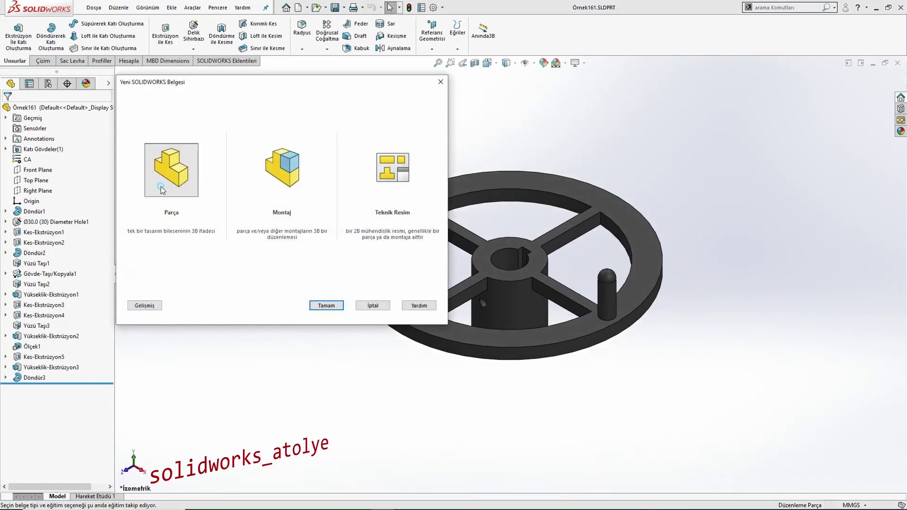
{"action": "double_click", "coordinate": [169, 184]}
{"action": "key", "text": "alt+Tab"}
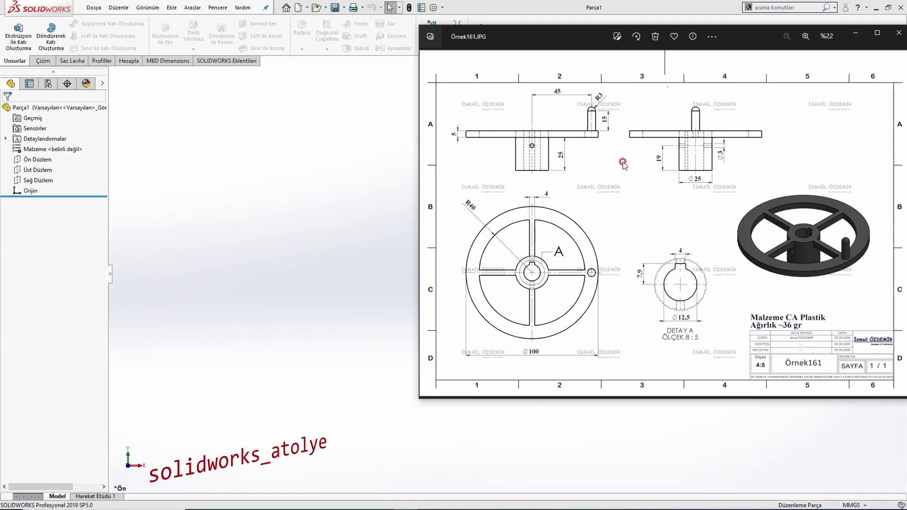
{"action": "left_click", "coordinate": [143, 203]}
Step: Sketch two concentric circles centred on the origin of the Top Plane, the outer about 96 mm in diameter and the inner about half that
{"action": "left_click", "coordinate": [38, 169]}
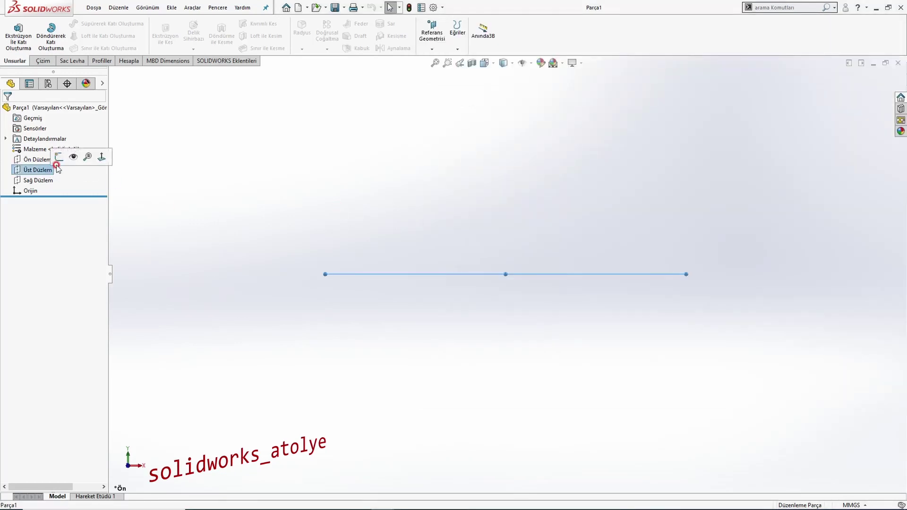
{"action": "left_click", "coordinate": [86, 157]}
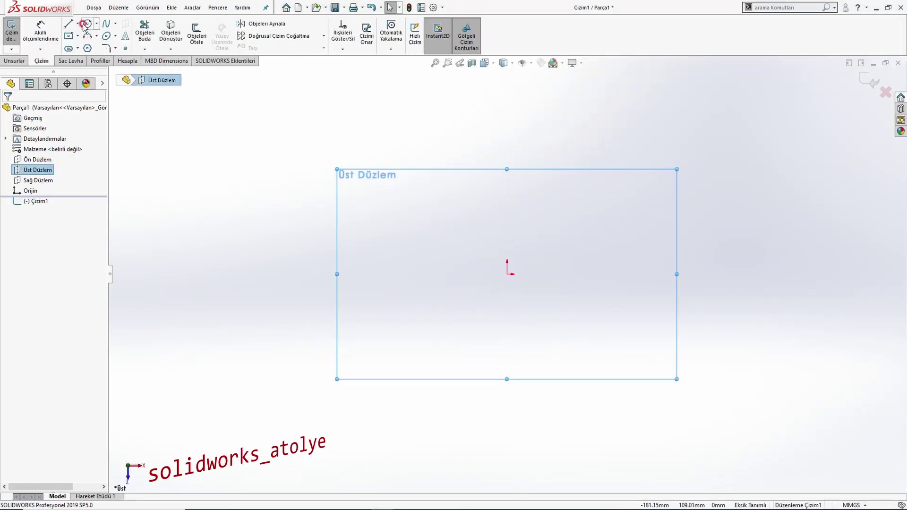
{"action": "left_click", "coordinate": [85, 24]}
{"action": "left_click", "coordinate": [508, 274]}
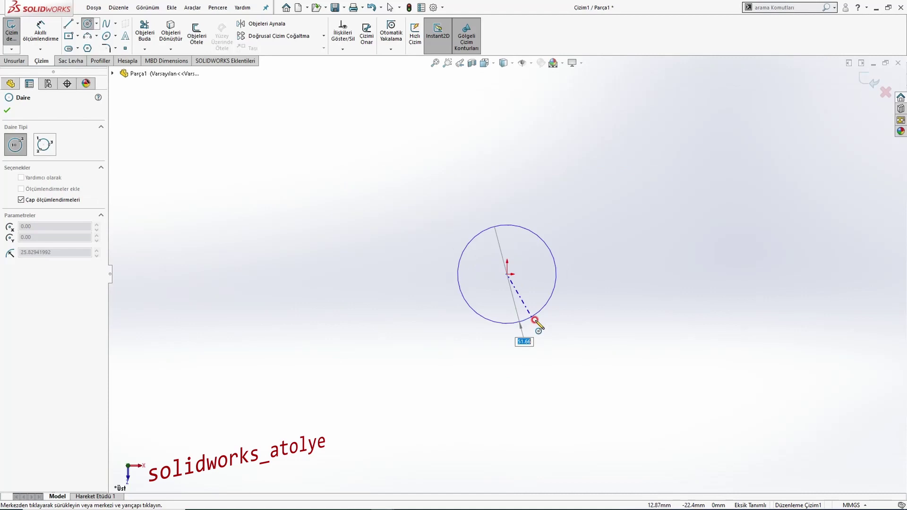
{"action": "left_click", "coordinate": [558, 350]}
{"action": "left_click", "coordinate": [508, 274]}
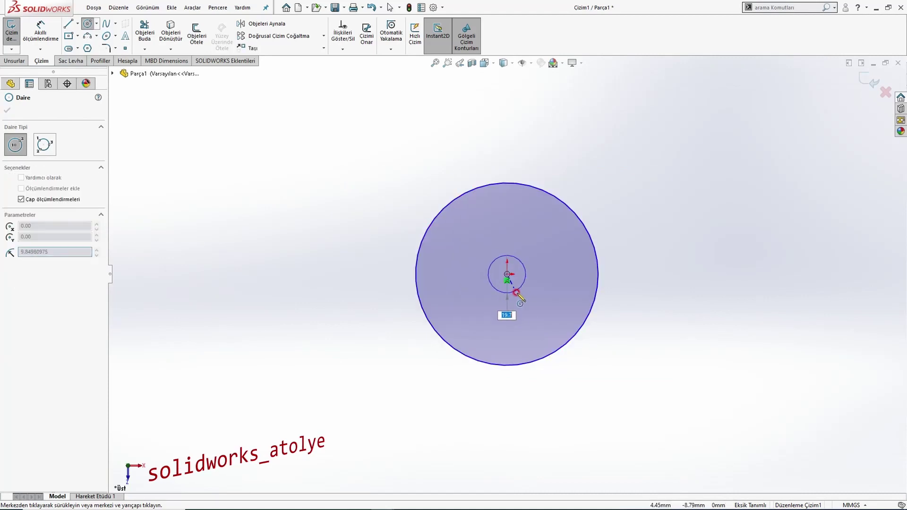
{"action": "left_click", "coordinate": [524, 315]}
{"action": "key", "text": "Escape"}
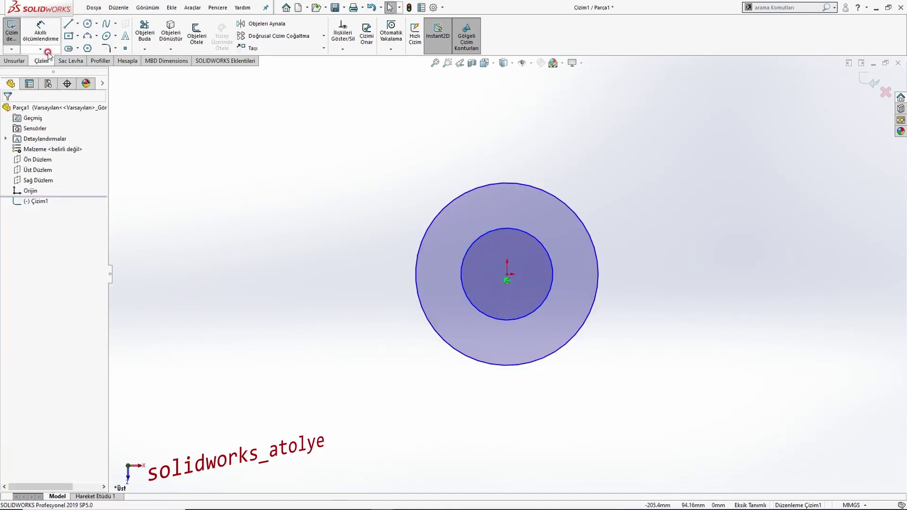
Step: Dimension the outer circle's diameter as 25 mm
{"action": "left_click", "coordinate": [47, 51]}
{"action": "left_click", "coordinate": [435, 329]}
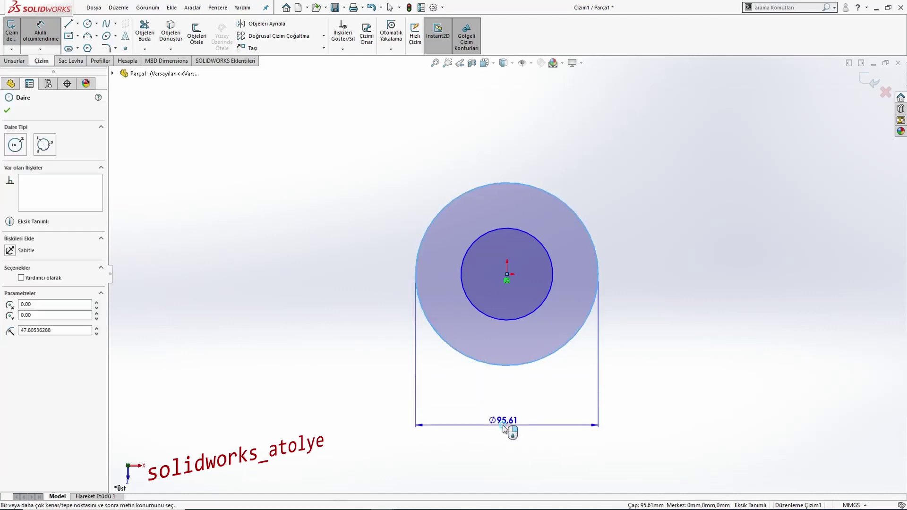
{"action": "left_click", "coordinate": [504, 427]}
{"action": "type", "text": "25"}
{"action": "key", "text": "Return"}
Step: Check the reference drawing and dimension the inner circle's diameter as 12.5 mm
{"action": "key", "text": "alt+Tab"}
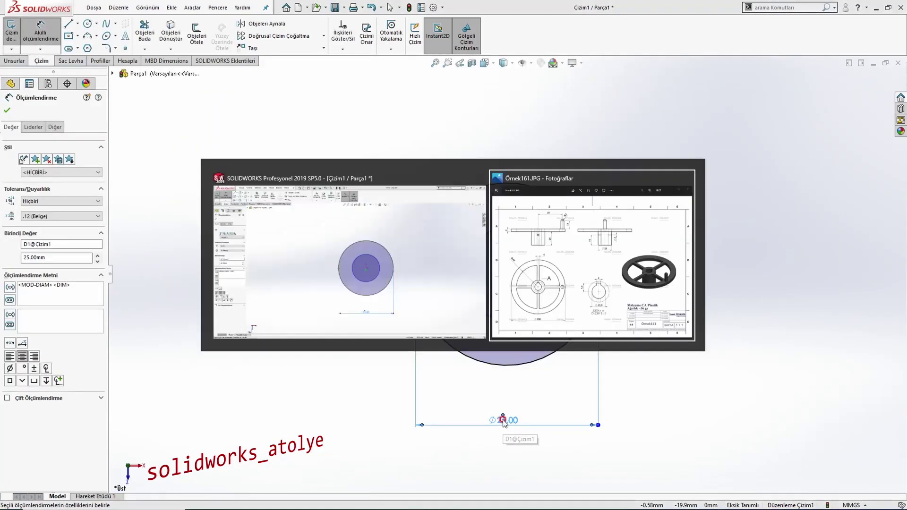
{"action": "left_click", "coordinate": [351, 323]}
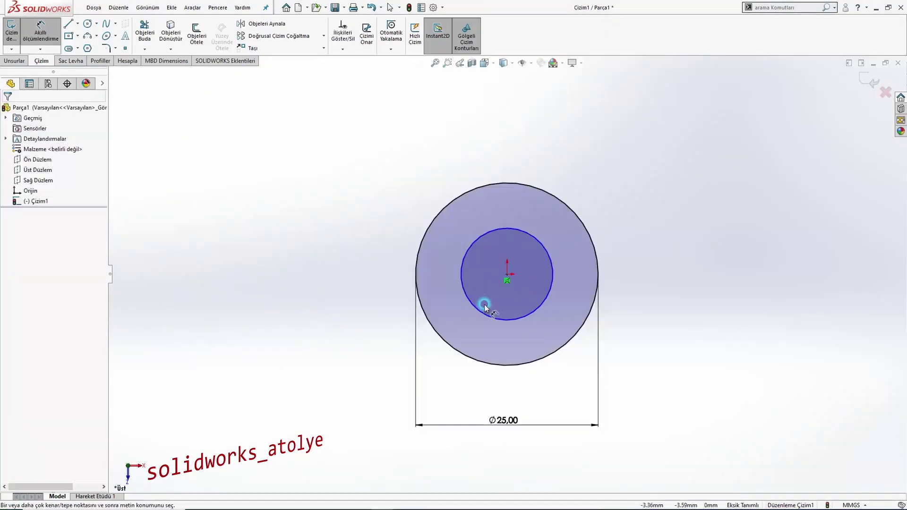
{"action": "left_click", "coordinate": [489, 319]}
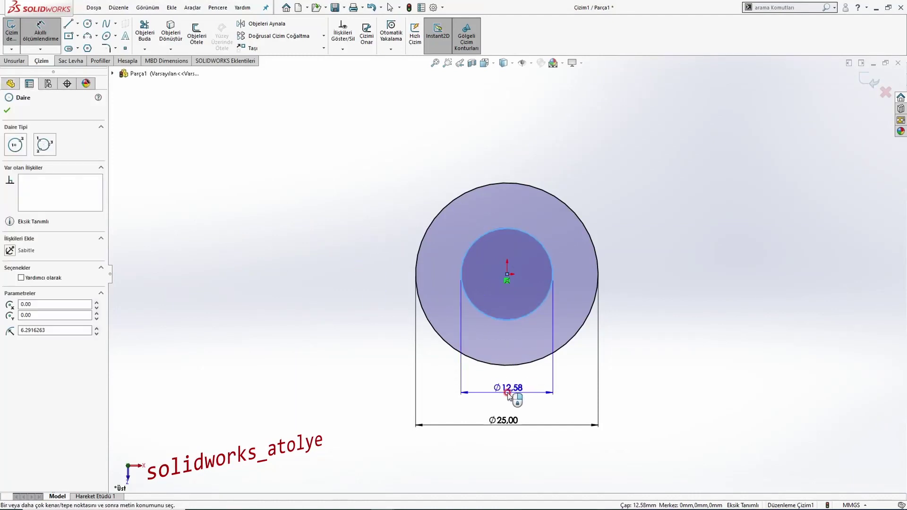
{"action": "left_click", "coordinate": [503, 389]}
{"action": "type", "text": "12.5"}
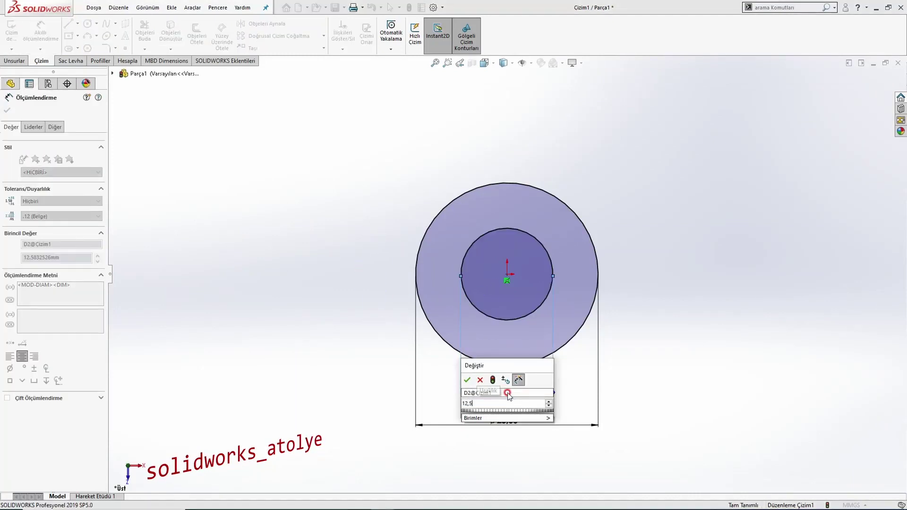
{"action": "key", "text": "Return"}
{"action": "key", "text": "Escape"}
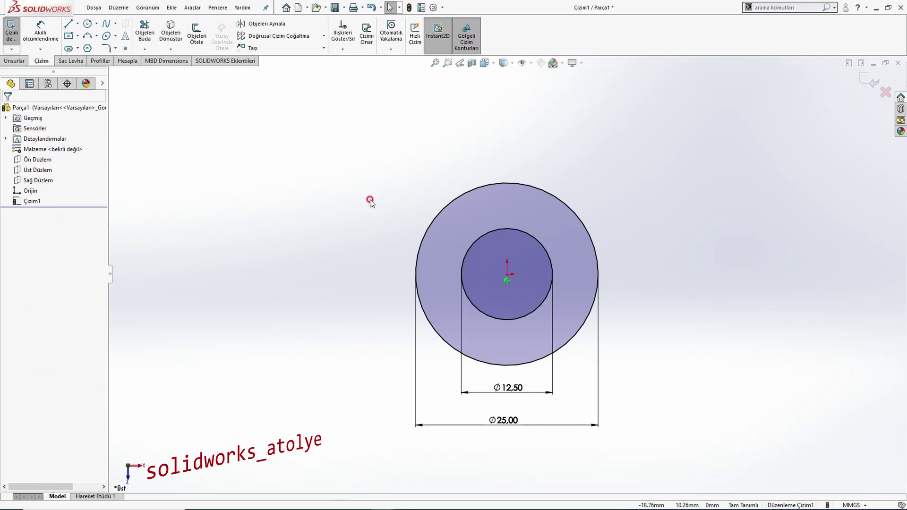
Step: Draw a three-line keyway profile about 3 mm high above the inner circle, with both open ends on that circle
{"action": "left_click", "coordinate": [75, 26]}
{"action": "scroll", "coordinate": [454, 175], "scroll_direction": "down", "scroll_amount": 3}
{"action": "left_click", "coordinate": [511, 277]}
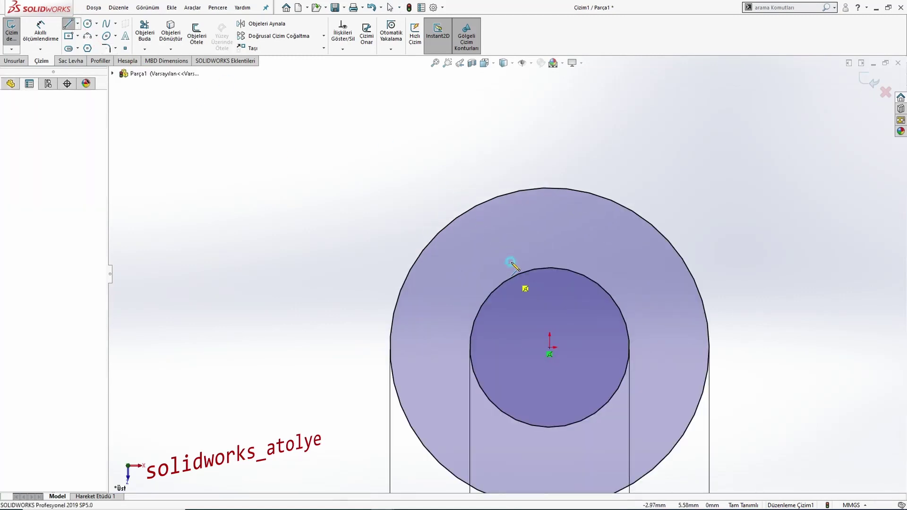
{"action": "left_click", "coordinate": [512, 238]}
{"action": "left_click", "coordinate": [584, 238]}
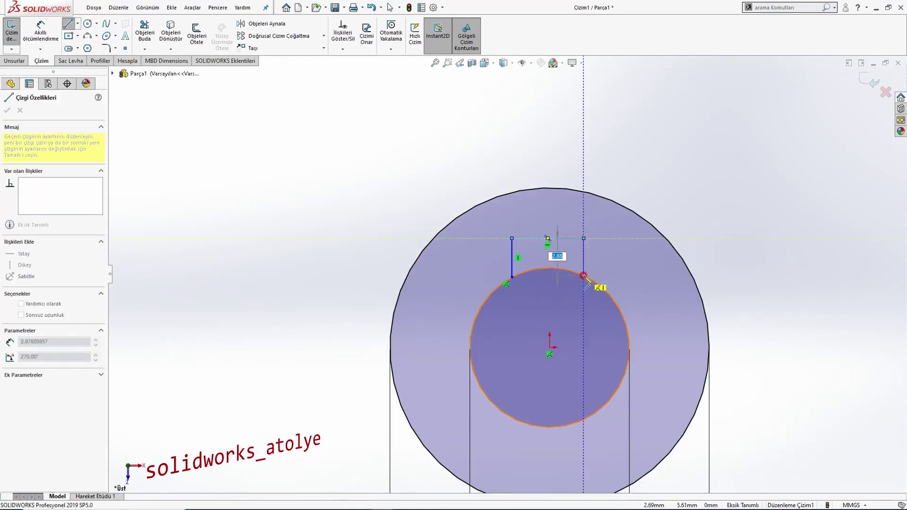
{"action": "left_click", "coordinate": [584, 277]}
{"action": "key", "text": "Escape"}
Step: Make the two vertical keyway lines equal so the profile is symmetric, and test it by moving its upper corner
{"action": "left_click_drag", "start_coordinate": [584, 277], "coordinate": [618, 304]}
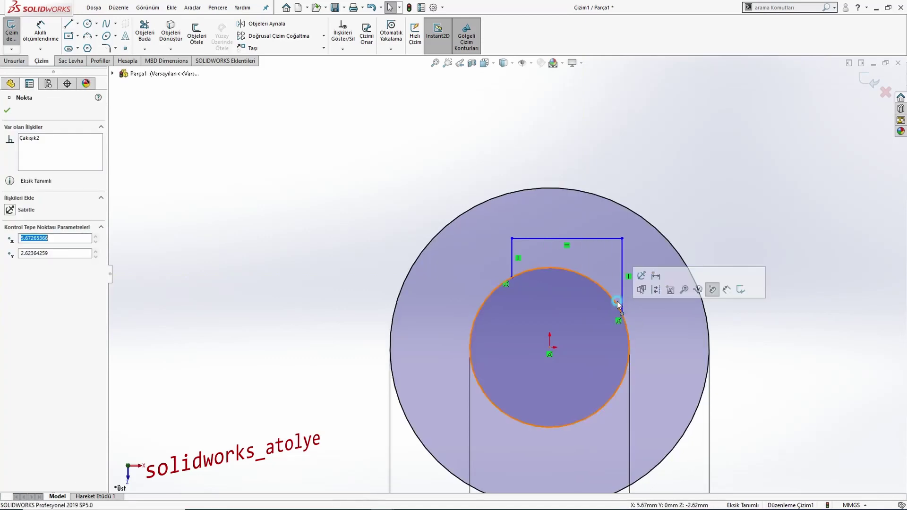
{"action": "key", "text": "Escape"}
{"action": "left_click", "coordinate": [623, 259]}
{"action": "left_click", "coordinate": [512, 251], "text": "ctrl"}
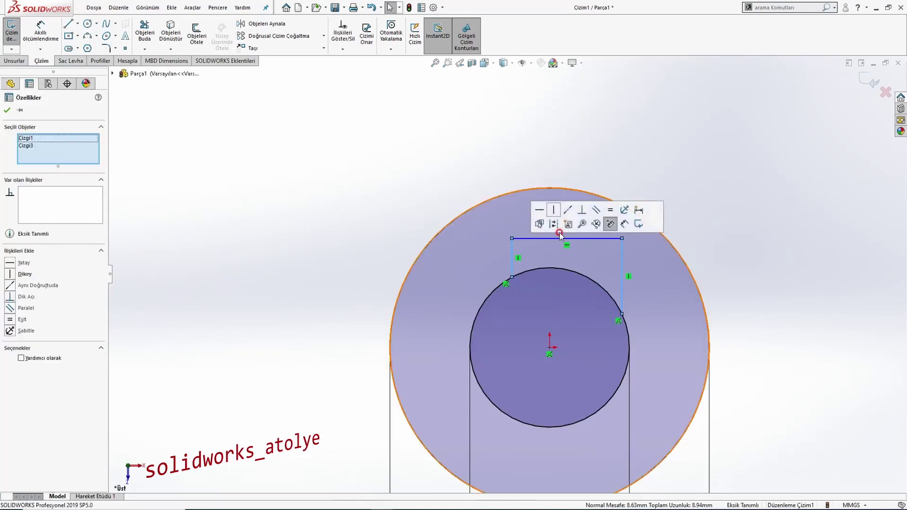
{"action": "left_click", "coordinate": [609, 216]}
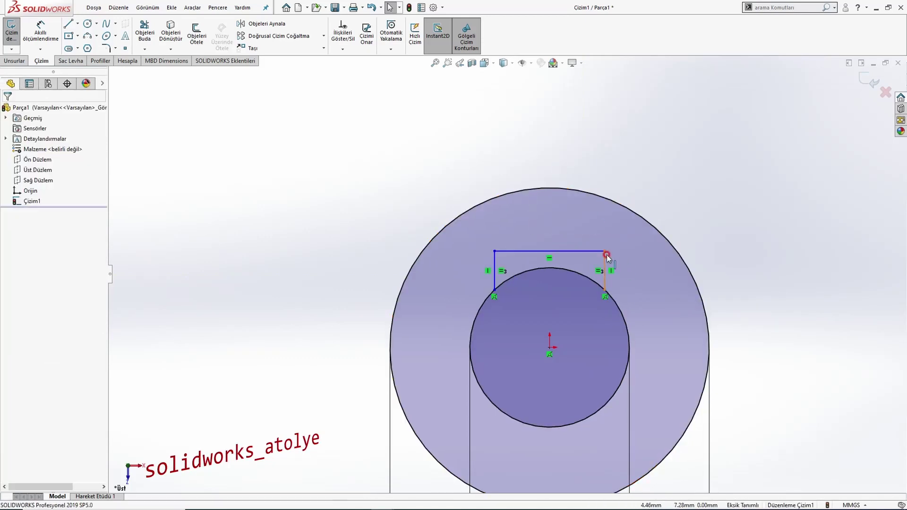
{"action": "left_click_drag", "start_coordinate": [605, 252], "coordinate": [551, 222]}
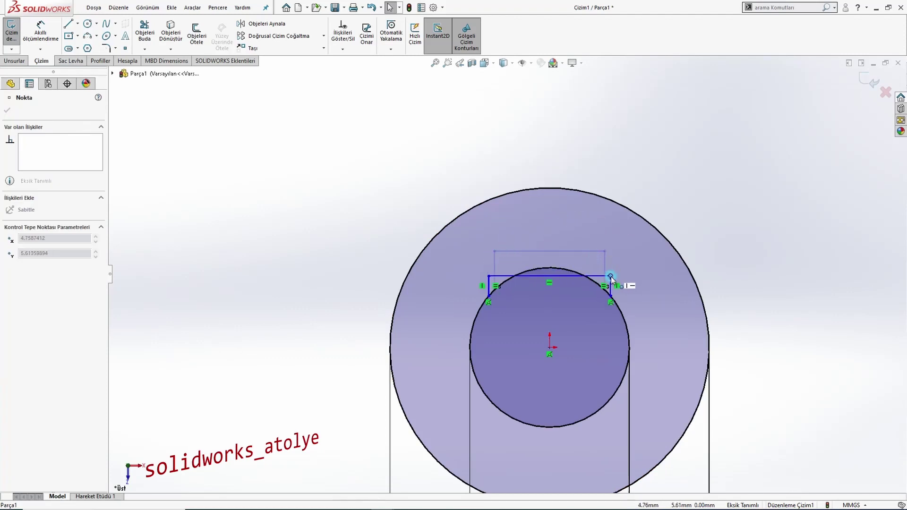
{"action": "left_click_drag", "start_coordinate": [610, 276], "coordinate": [603, 229]}
{"action": "left_click", "coordinate": [504, 150]}
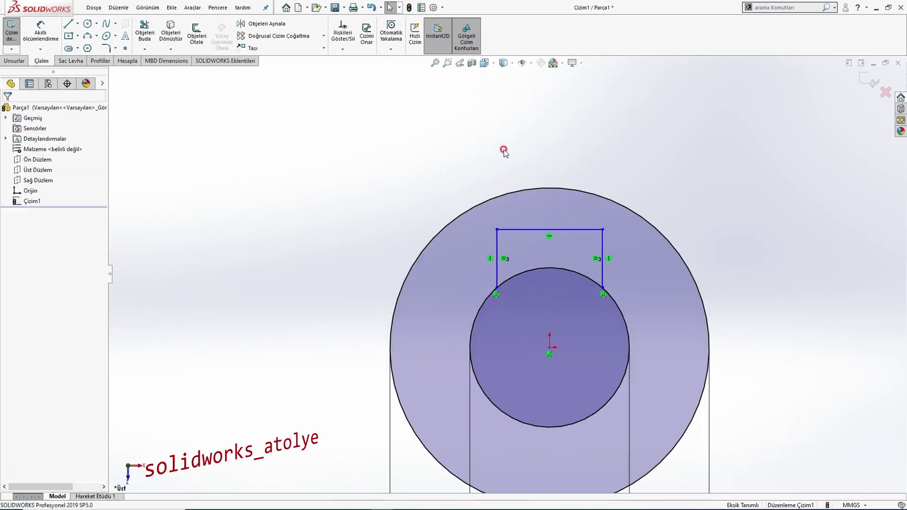
Step: Check the keyway detail in the reference drawing and dimension the keyway's upper line as 4 mm wide
{"action": "key", "text": "alt+Tab"}
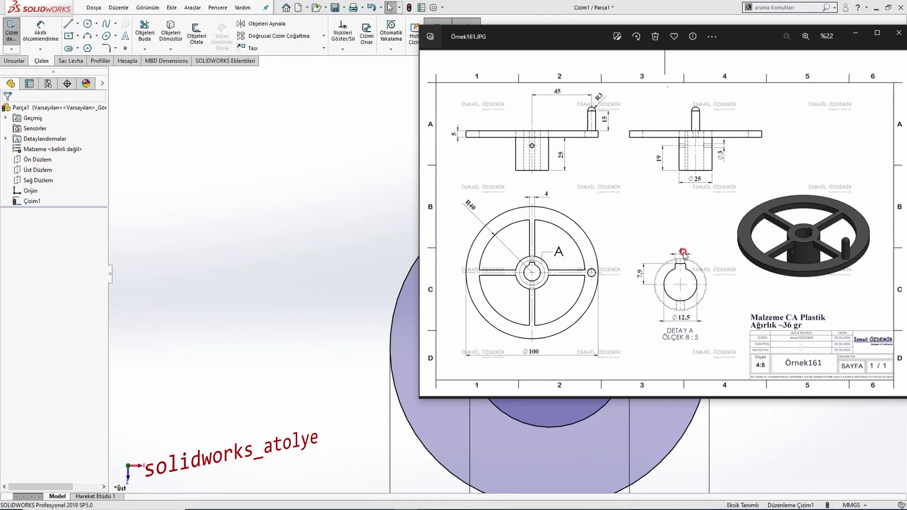
{"action": "left_click", "coordinate": [373, 235]}
{"action": "key", "text": "d"}
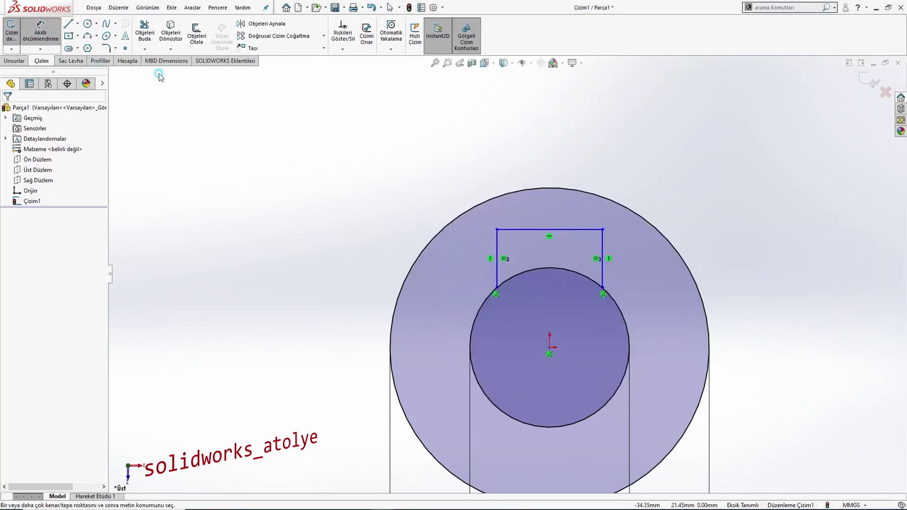
{"action": "left_click", "coordinate": [547, 229]}
{"action": "left_click", "coordinate": [534, 142]}
{"action": "type", "text": "4"}
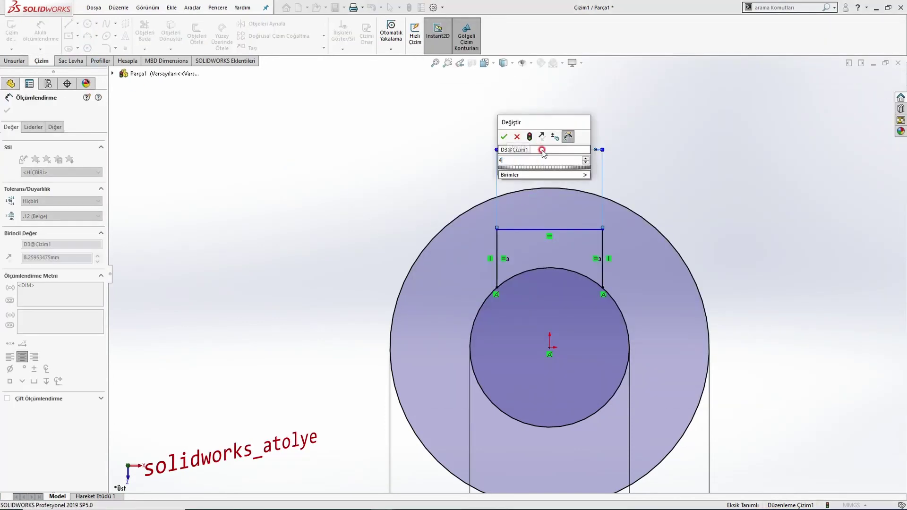
{"action": "key", "text": "Return"}
Step: Dimension the distance from the keyway's upper line to the origin as 7.9 mm
{"action": "left_click", "coordinate": [548, 214]}
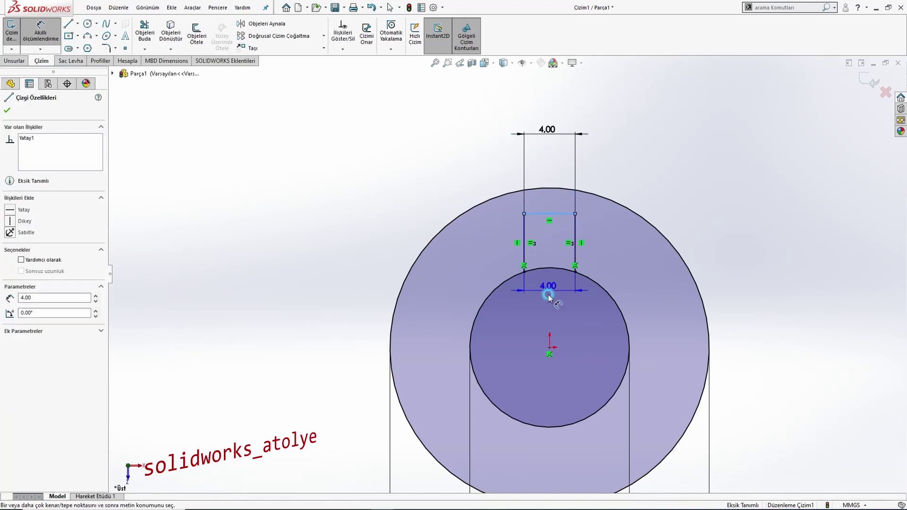
{"action": "left_click", "coordinate": [549, 346]}
{"action": "left_click", "coordinate": [314, 278]}
{"action": "type", "text": "7,9"}
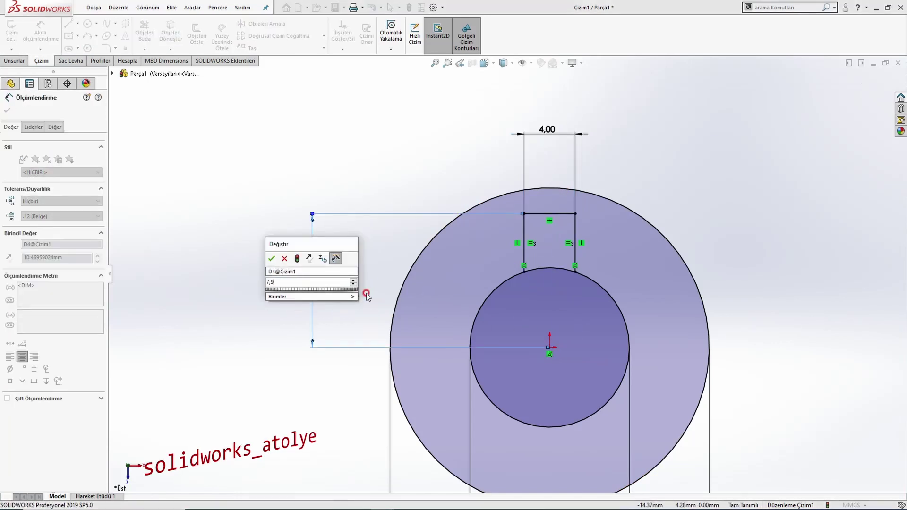
{"action": "key", "text": "Return"}
{"action": "key", "text": "Escape"}
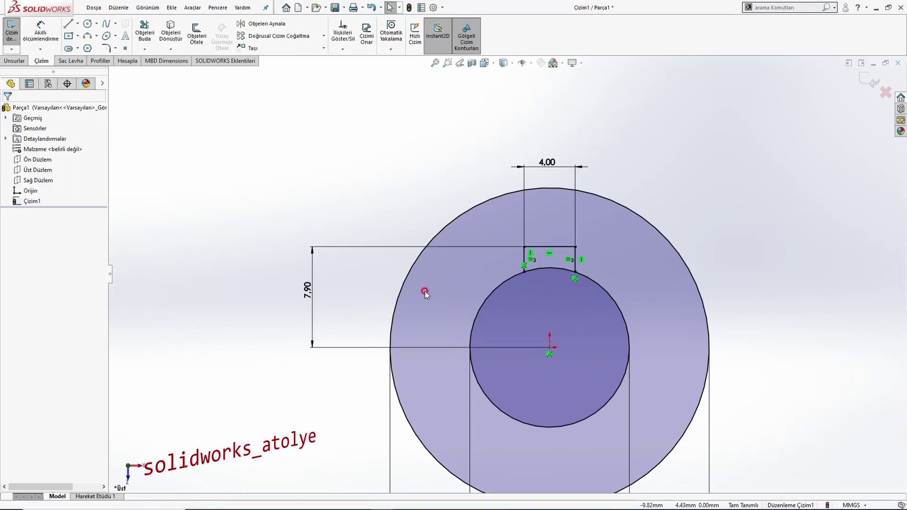
Step: Trim the inner circle's arc between the two keyway sides
{"action": "left_click", "coordinate": [144, 31]}
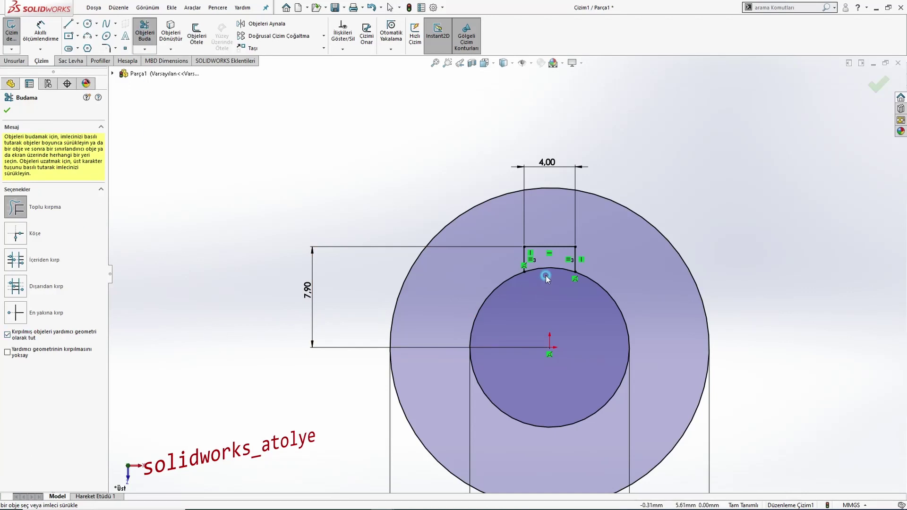
{"action": "left_click_drag", "start_coordinate": [546, 275], "coordinate": [545, 274]}
{"action": "key", "text": "Escape"}
Step: Check the hub height in the reference drawing and extrude the profile 30 mm blind in the reversed direction, below the sketch plane
{"action": "scroll", "coordinate": [546, 275], "scroll_direction": "up", "scroll_amount": 6}
{"action": "middle_click_drag", "start_coordinate": [546, 327], "coordinate": [557, 272]}
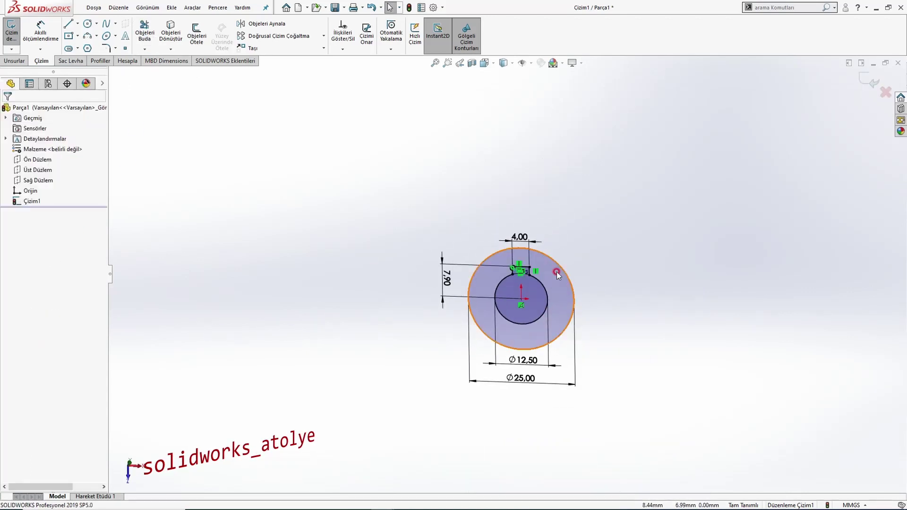
{"action": "key", "text": "ctrl+7"}
{"action": "key", "text": "alt+Tab"}
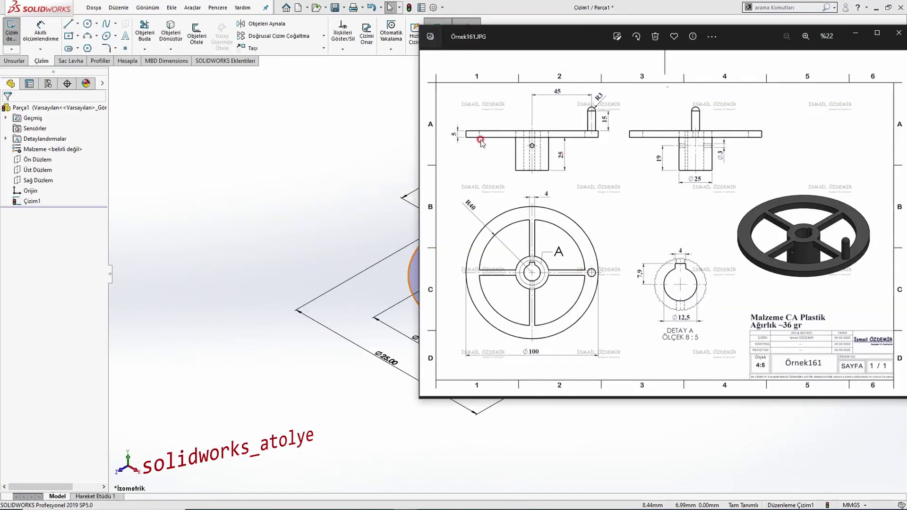
{"action": "left_click", "coordinate": [314, 167]}
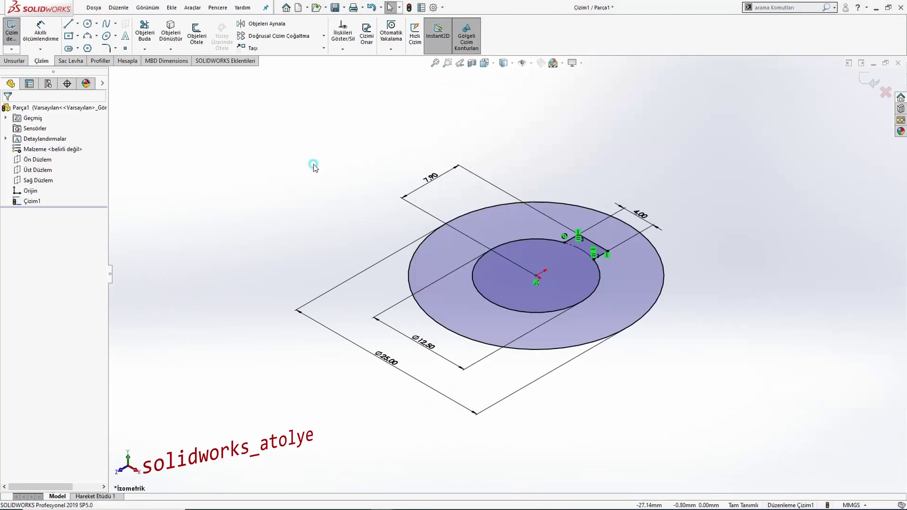
{"action": "left_click", "coordinate": [15, 61]}
{"action": "left_click", "coordinate": [18, 34]}
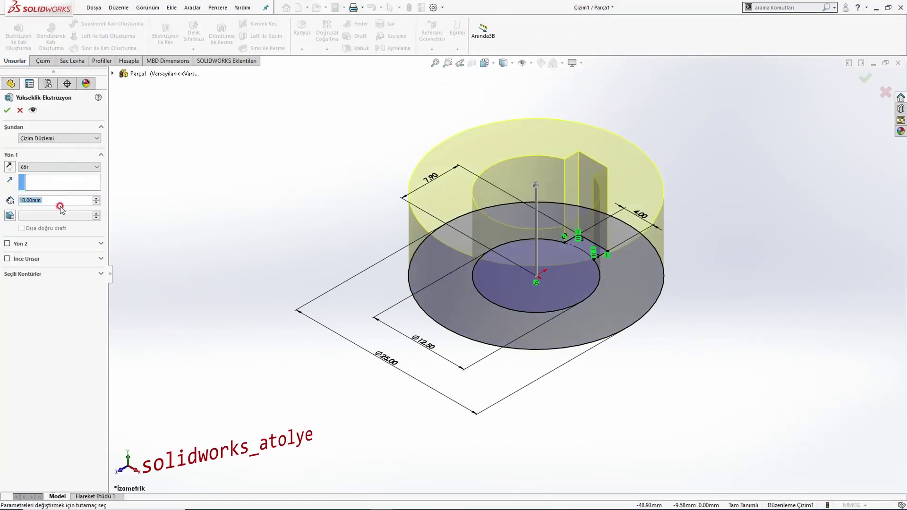
{"action": "scroll", "coordinate": [60, 206], "scroll_direction": "up", "scroll_amount": 2}
{"action": "key", "text": "f"}
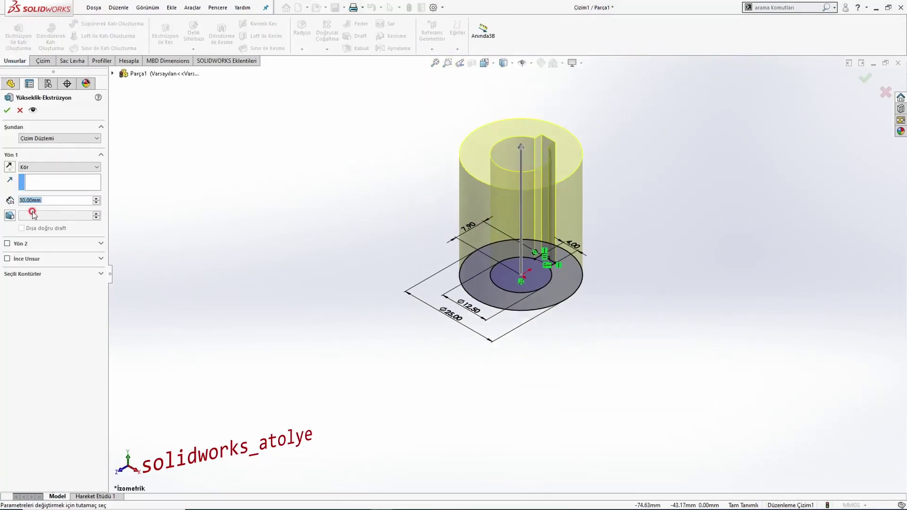
{"action": "left_click", "coordinate": [9, 168]}
{"action": "left_click", "coordinate": [6, 110]}
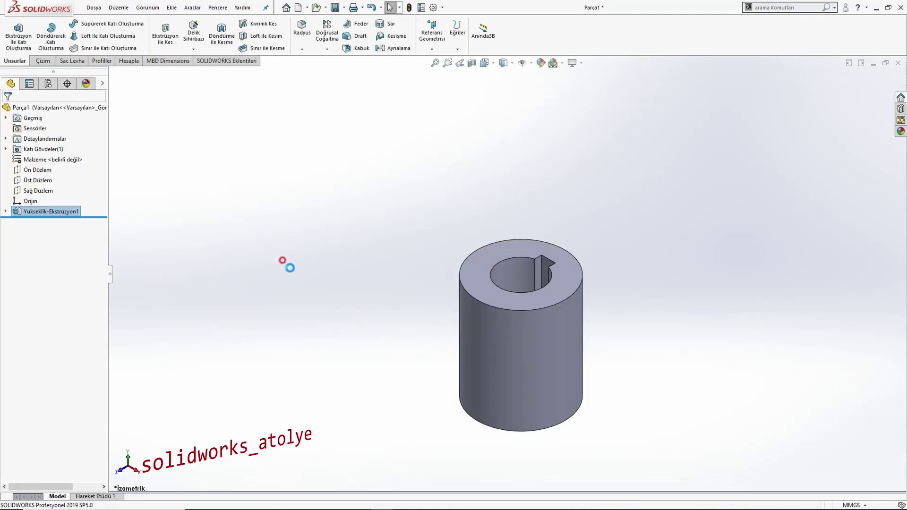
Step: Check the wheel rim in the reference drawing and start a sketch on the hub's upper end face
{"action": "middle_click_drag", "start_coordinate": [284, 262], "coordinate": [359, 401]}
{"action": "key", "text": "ctrl+5"}
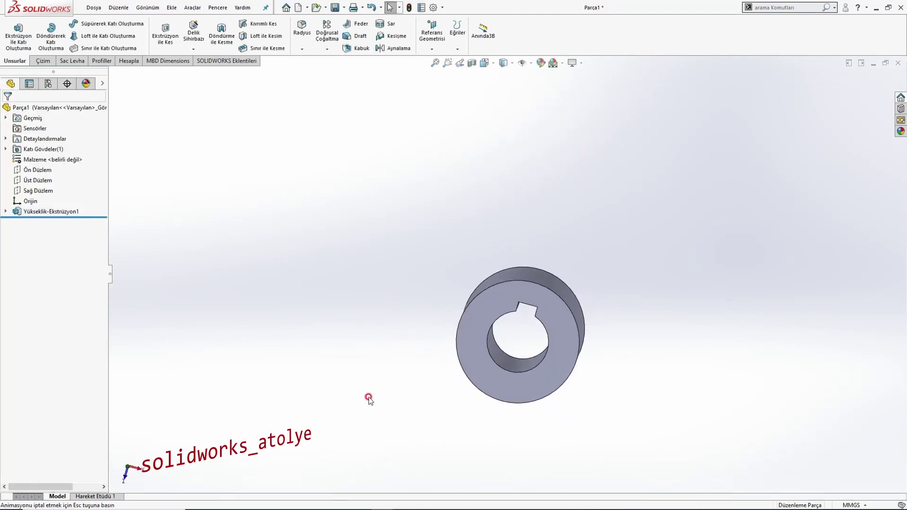
{"action": "key", "text": "alt+Tab"}
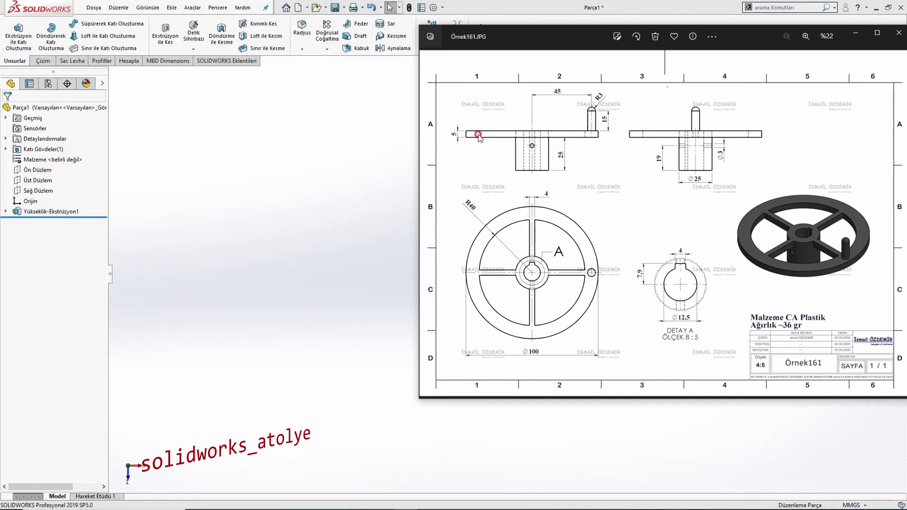
{"action": "left_click", "coordinate": [350, 196]}
{"action": "left_click", "coordinate": [519, 284]}
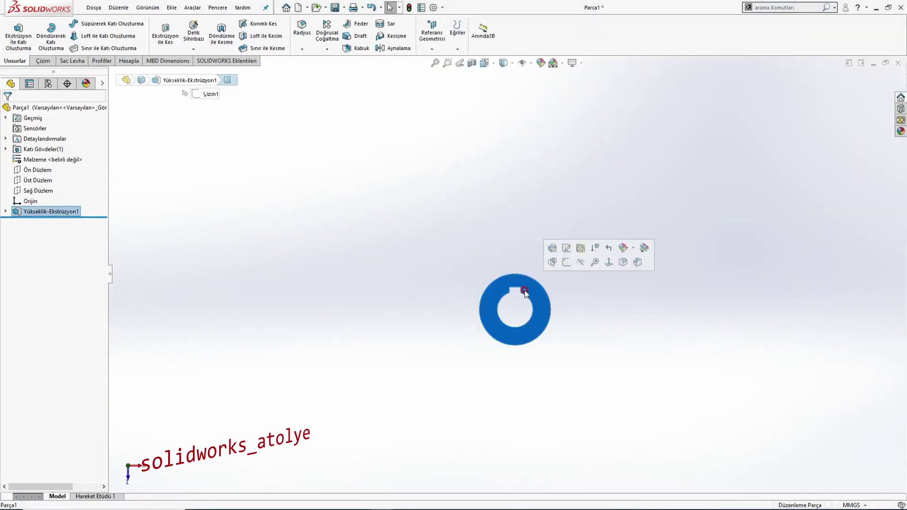
{"action": "left_click", "coordinate": [559, 266]}
{"action": "left_click", "coordinate": [256, 140]}
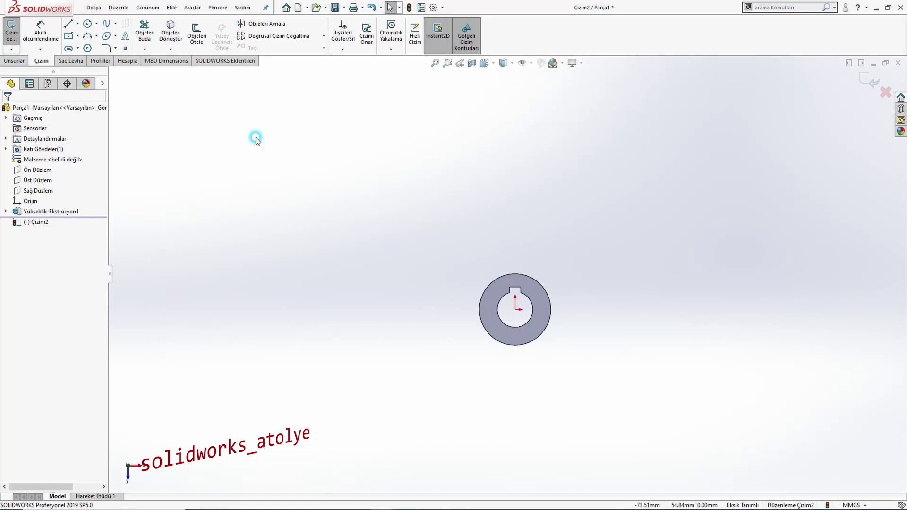
Step: Sketch three concentric circles at the origin, about 118 mm and 101 mm in diameter and one matching the hub's outer edge
{"action": "left_click", "coordinate": [86, 25]}
{"action": "scroll", "coordinate": [517, 293], "scroll_direction": "down", "scroll_amount": 2}
{"action": "left_click", "coordinate": [515, 309]}
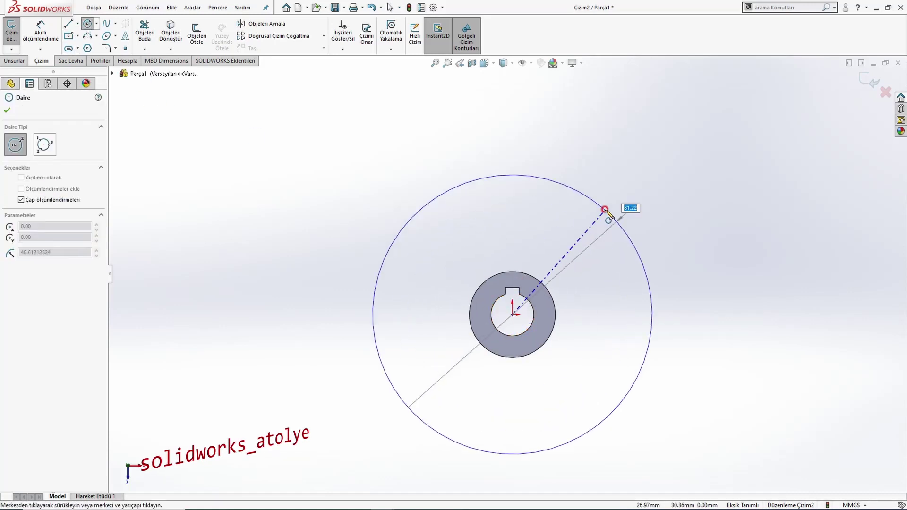
{"action": "scroll", "coordinate": [606, 210], "scroll_direction": "up", "scroll_amount": 2}
{"action": "left_click", "coordinate": [580, 184]}
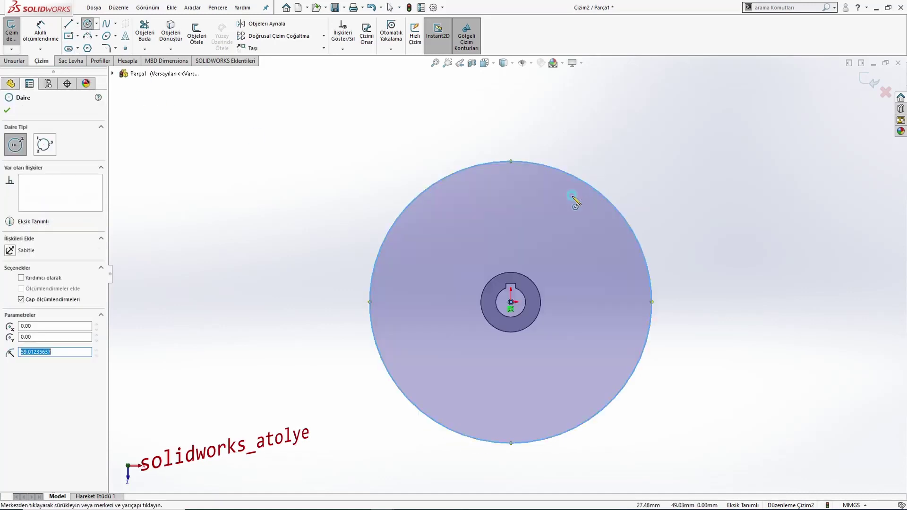
{"action": "left_click", "coordinate": [512, 302]}
{"action": "left_click", "coordinate": [559, 191]}
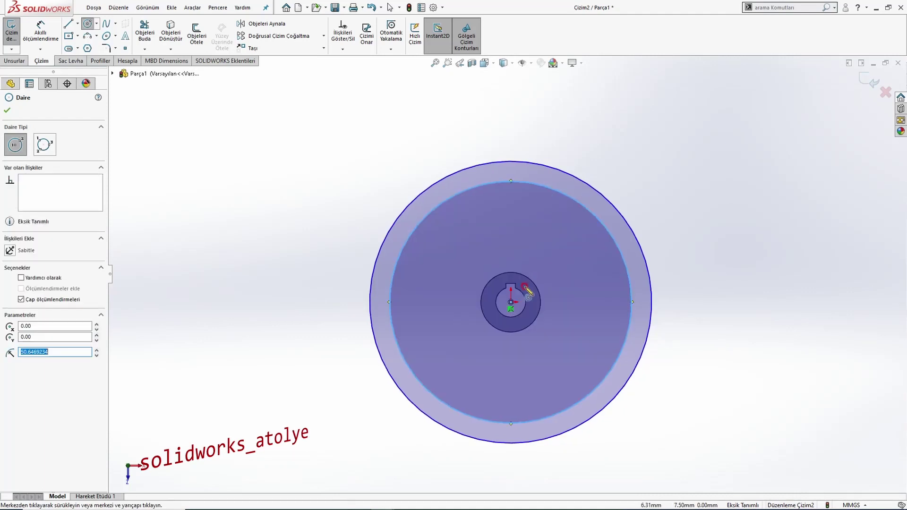
{"action": "left_click", "coordinate": [513, 304]}
{"action": "left_click", "coordinate": [539, 289]}
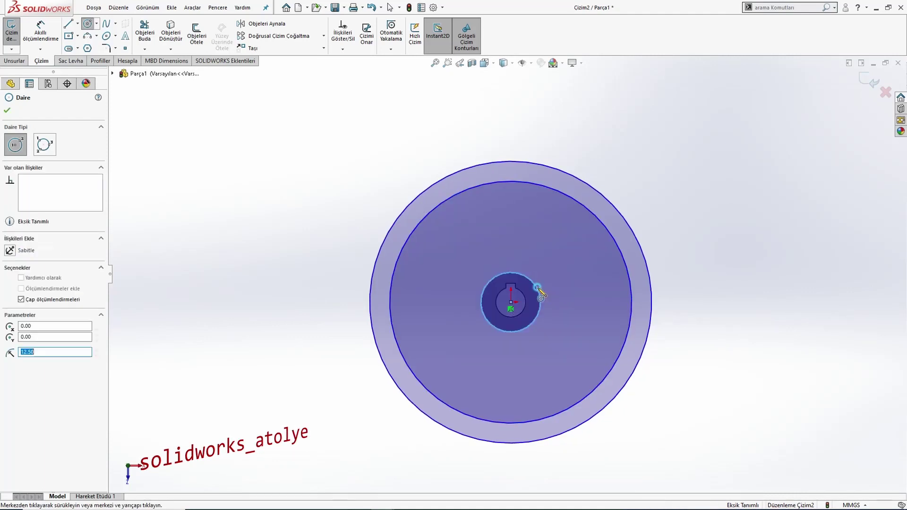
{"action": "key", "text": "Escape"}
Step: Check the wheel diameter in the reference drawing and dimension the outermost circle's diameter as 100 mm
{"action": "key", "text": "alt+Tab"}
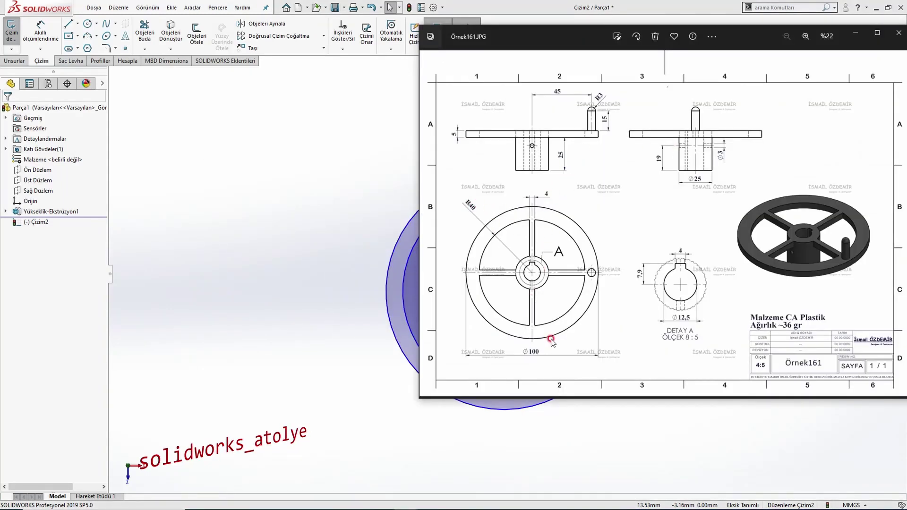
{"action": "key", "text": "alt+Tab"}
{"action": "left_click", "coordinate": [48, 32]}
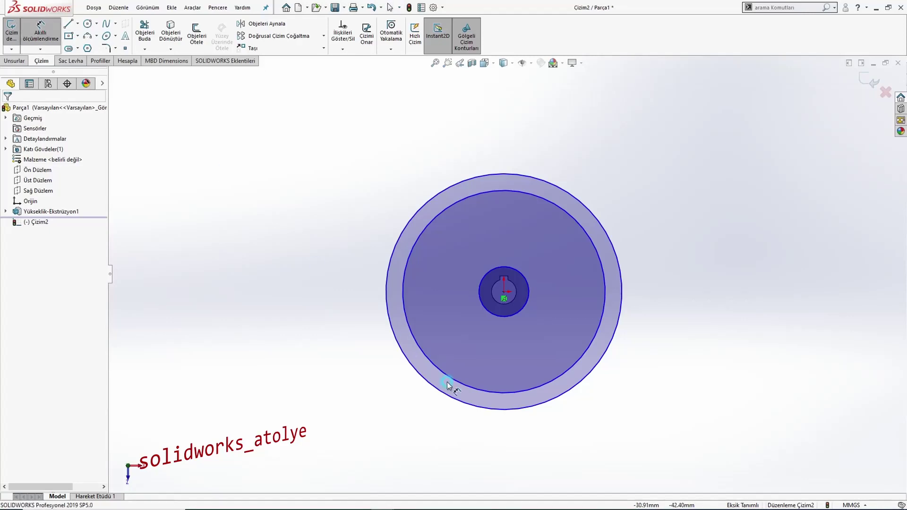
{"action": "left_click", "coordinate": [464, 408]}
{"action": "left_click", "coordinate": [517, 442]}
{"action": "type", "text": "100"}
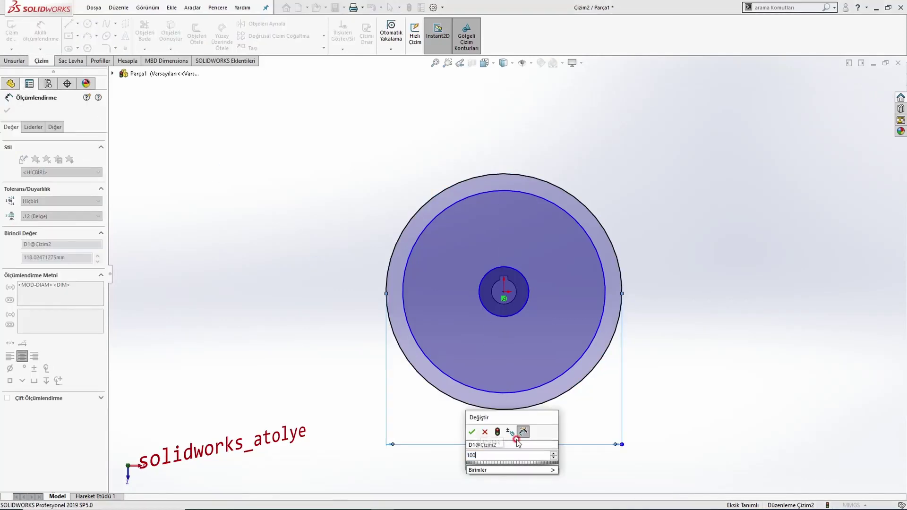
{"action": "key", "text": "Return"}
{"action": "scroll", "coordinate": [414, 232], "scroll_direction": "down", "scroll_amount": 3}
{"action": "key", "text": "Escape"}
Step: Shrink the middle circle so it lies clearly inside the outermost one, and dimension its diameter as 80 mm
{"action": "left_click", "coordinate": [422, 229]}
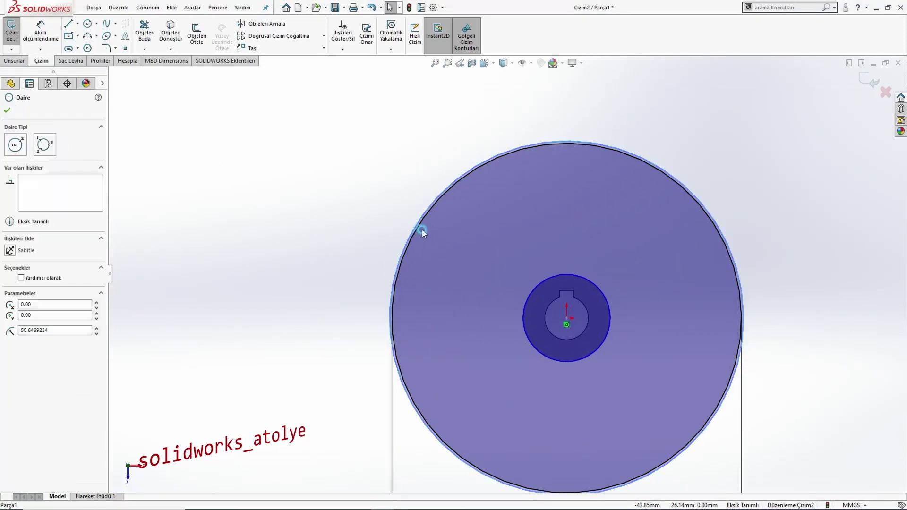
{"action": "left_click_drag", "start_coordinate": [422, 229], "coordinate": [441, 239]}
{"action": "scroll", "coordinate": [441, 239], "scroll_direction": "up", "scroll_amount": 3}
{"action": "key", "text": "Escape"}
{"action": "left_click", "coordinate": [51, 36]}
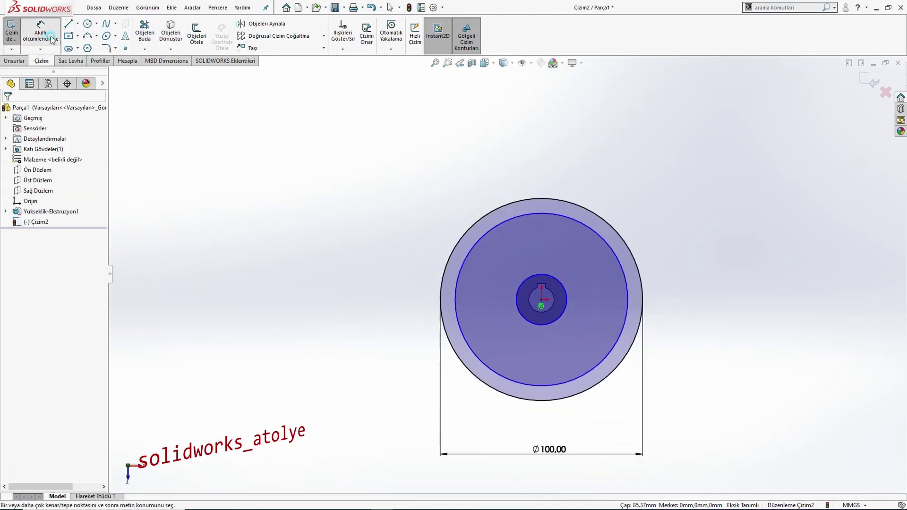
{"action": "left_click", "coordinate": [519, 217]}
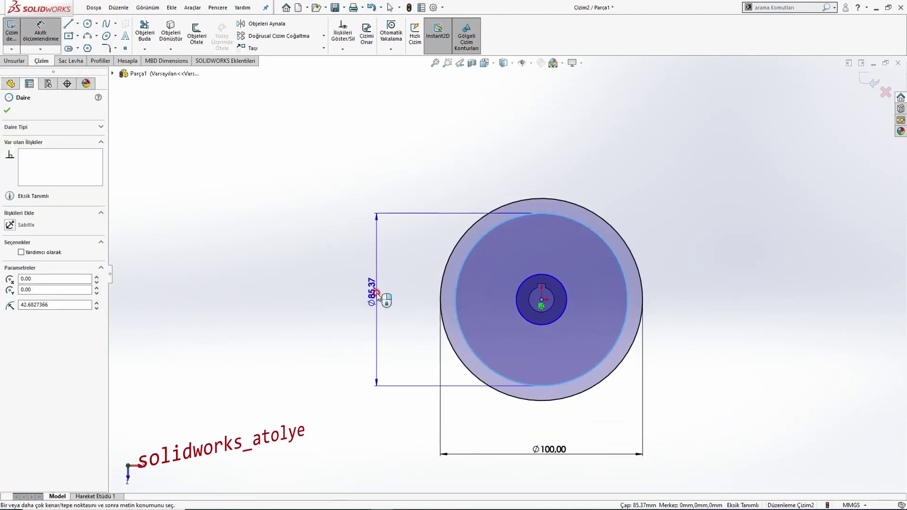
{"action": "left_click", "coordinate": [376, 296]}
{"action": "type", "text": "80"}
{"action": "key", "text": "Return"}
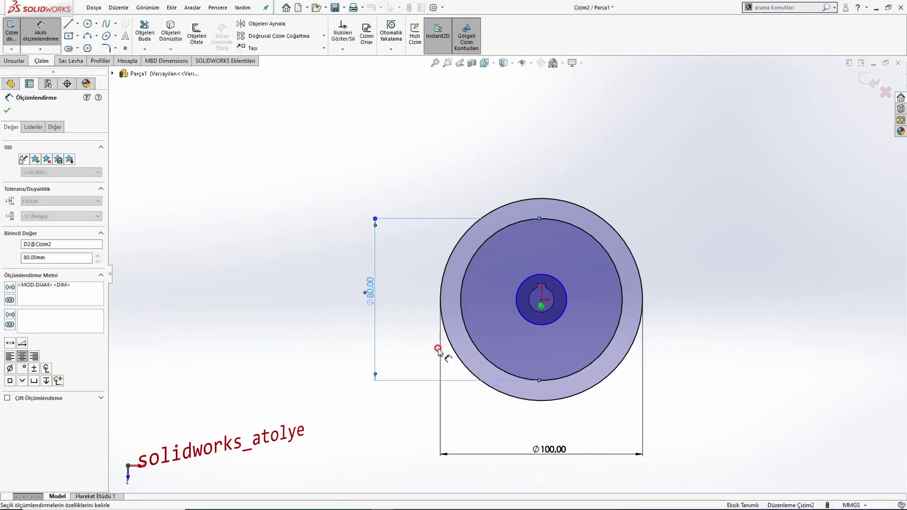
{"action": "key", "text": "Escape"}
Step: Pull the innermost circle away from the hub's edge and dimension its diameter as 25 mm
{"action": "scroll", "coordinate": [550, 285], "scroll_direction": "up", "scroll_amount": 2}
{"action": "left_click", "coordinate": [567, 282]}
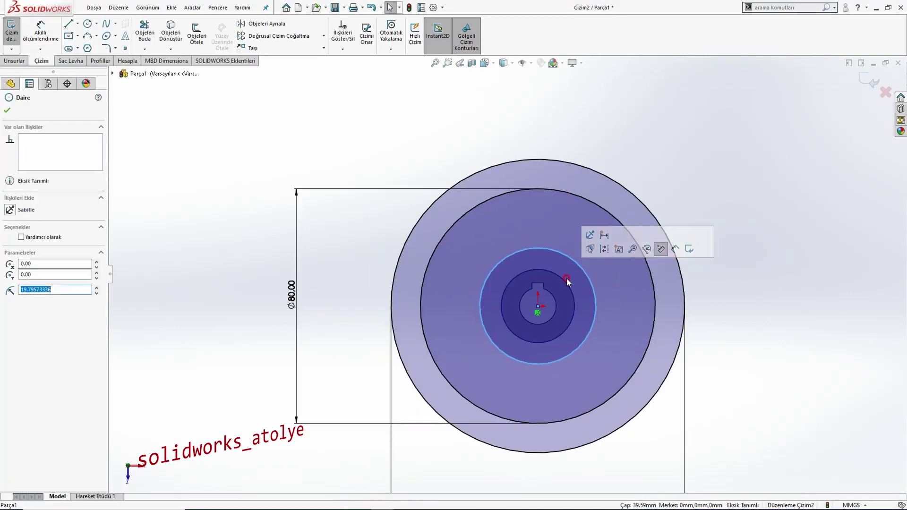
{"action": "key", "text": "Escape"}
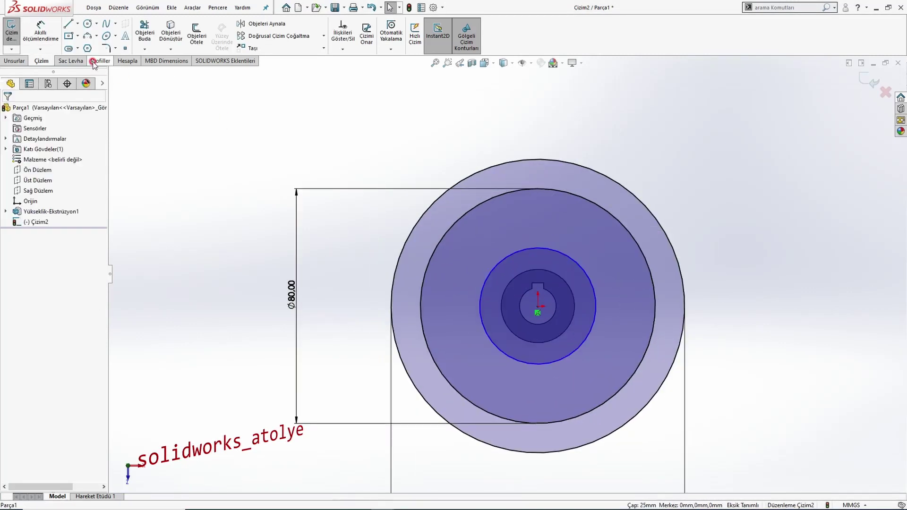
{"action": "left_click", "coordinate": [40, 30]}
{"action": "left_click", "coordinate": [582, 267]}
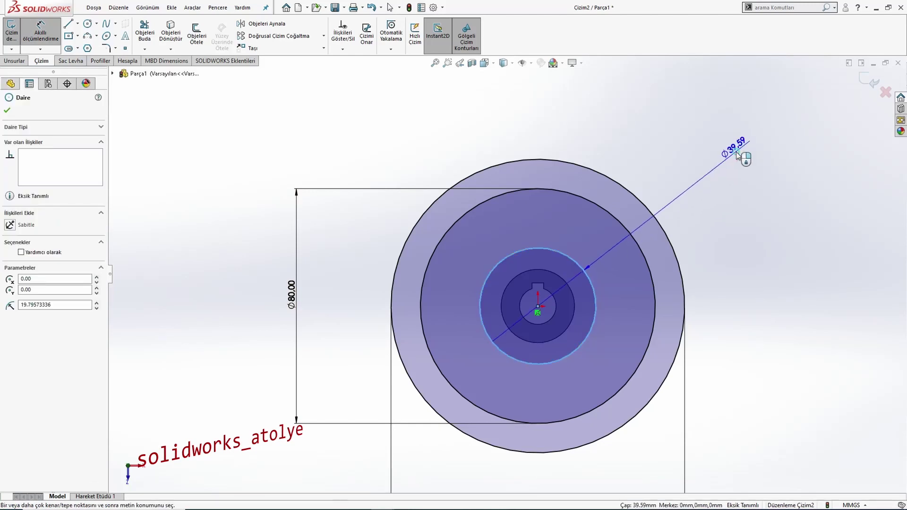
{"action": "left_click", "coordinate": [735, 152]}
{"action": "type", "text": "25"}
{"action": "key", "text": "Return"}
{"action": "key", "text": "Escape"}
{"action": "scroll", "coordinate": [600, 186], "scroll_direction": "up", "scroll_amount": 1}
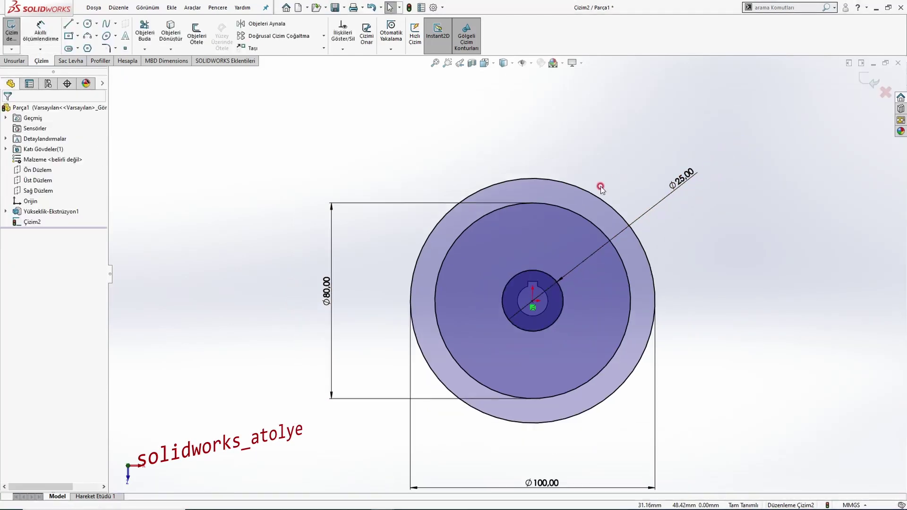
Step: Draw a vertical line from the uppermost point of the 80 mm circle to the origin
{"action": "scroll", "coordinate": [526, 231], "scroll_direction": "down", "scroll_amount": 1}
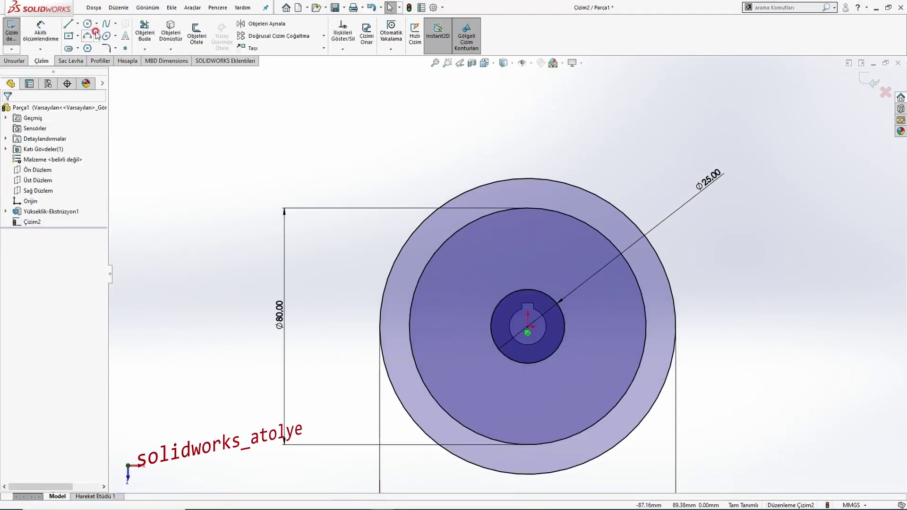
{"action": "left_click", "coordinate": [70, 25]}
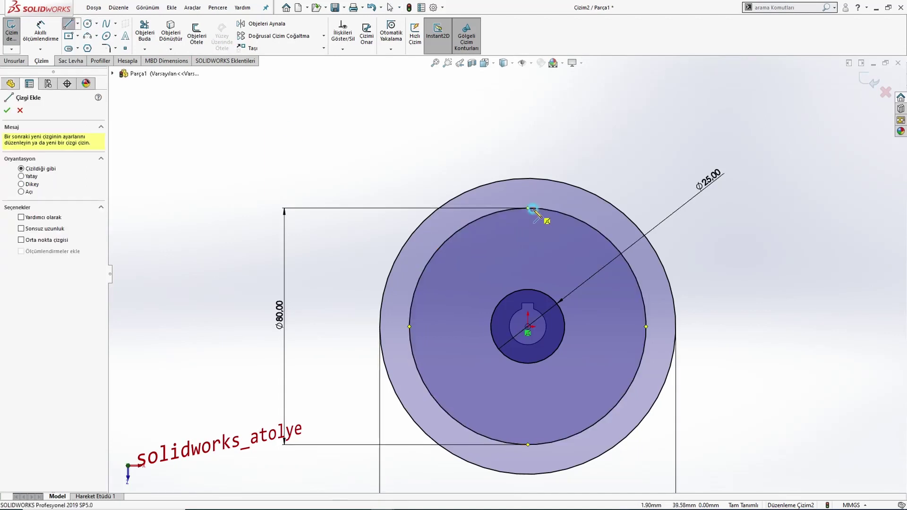
{"action": "key", "text": "Escape"}
{"action": "left_click", "coordinate": [69, 24]}
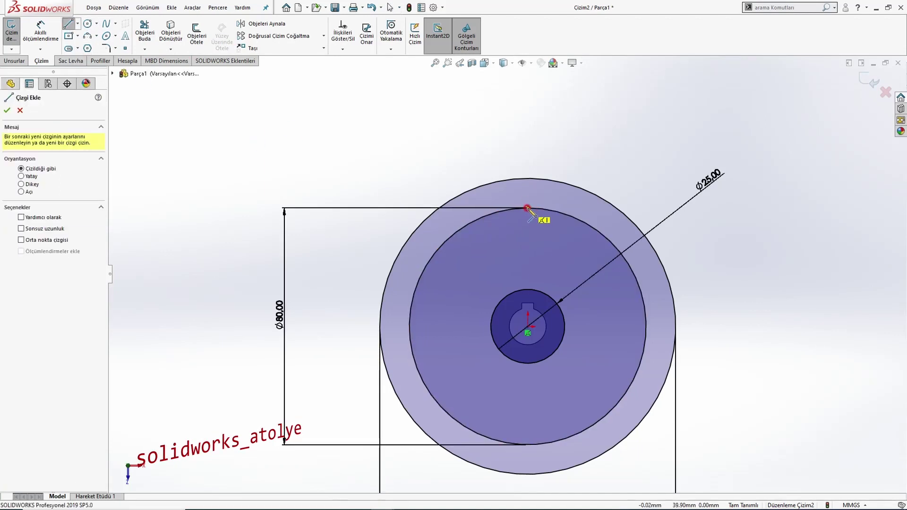
{"action": "left_click", "coordinate": [528, 208]}
{"action": "left_click", "coordinate": [528, 326]}
{"action": "key", "text": "Escape"}
{"action": "scroll", "coordinate": [553, 303], "scroll_direction": "up", "scroll_amount": 2}
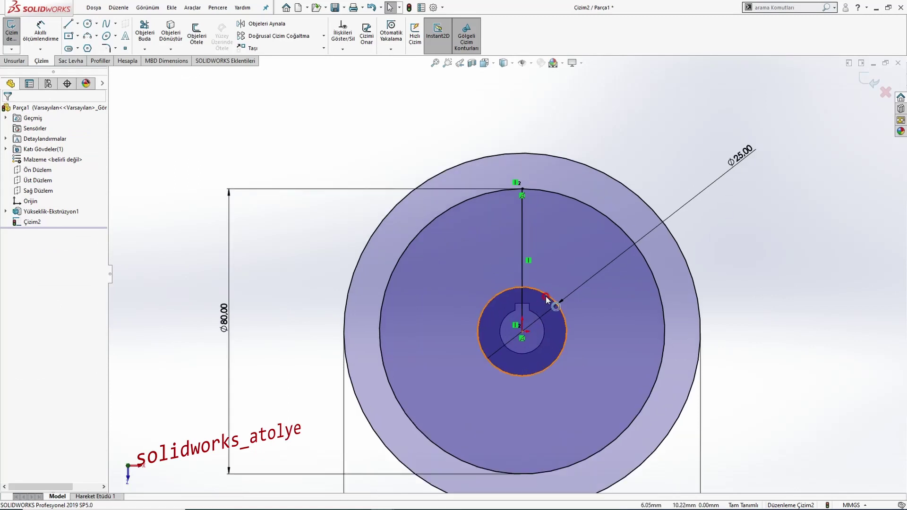
Step: Convert the vertical line to construction geometry and offset it 2 mm in both directions
{"action": "left_click", "coordinate": [515, 247]}
{"action": "left_click", "coordinate": [558, 222]}
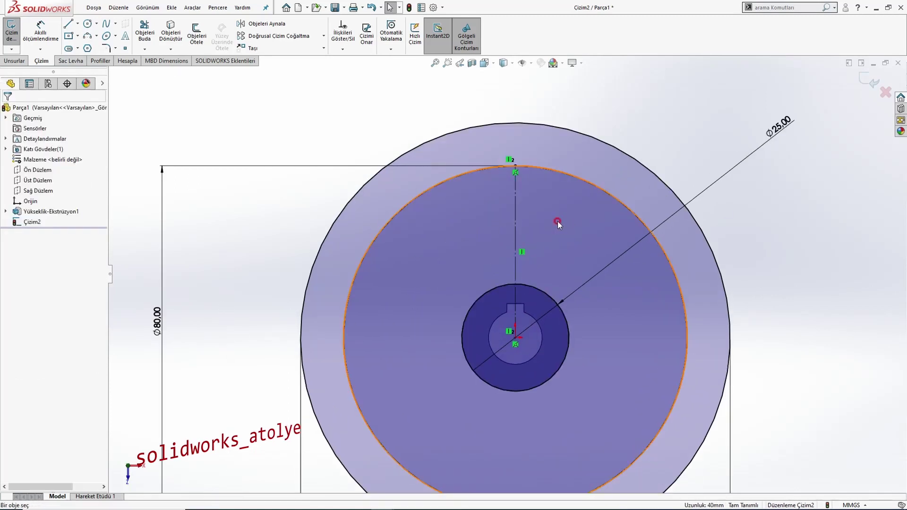
{"action": "left_click", "coordinate": [197, 34]}
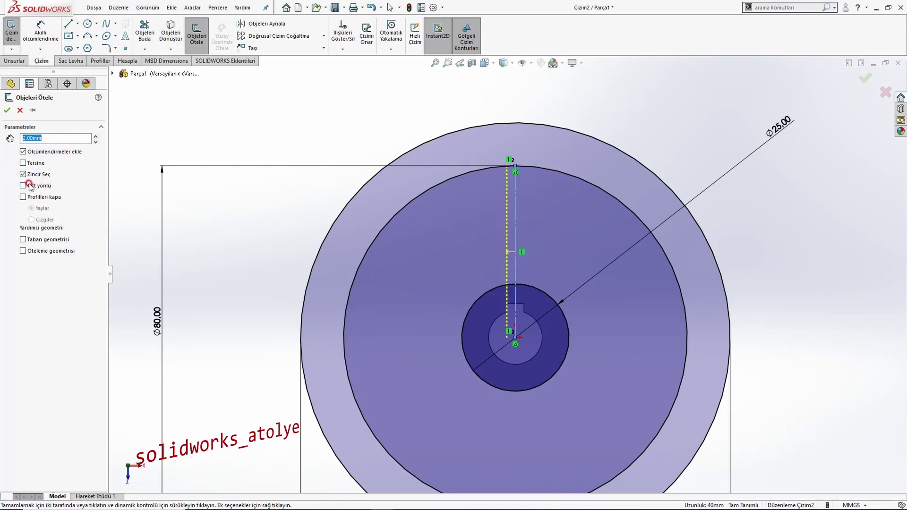
{"action": "left_click", "coordinate": [6, 109]}
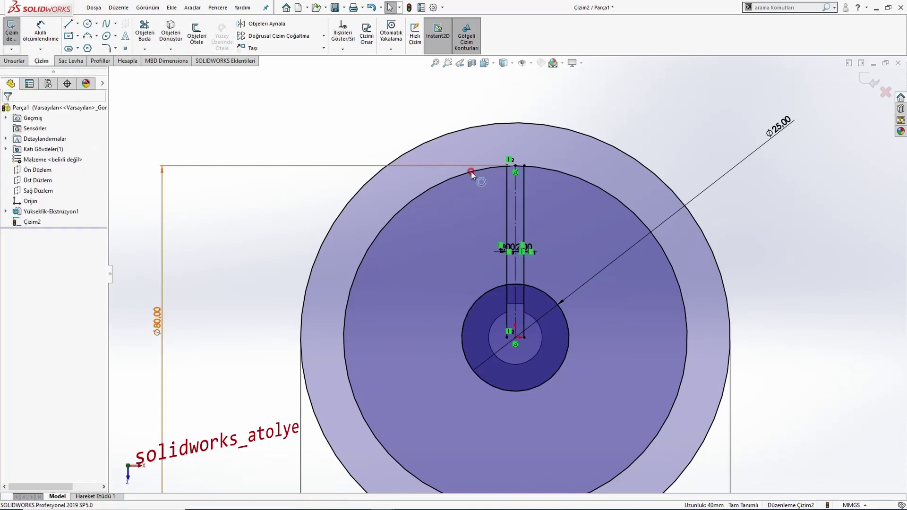
Step: Trim the two offset spoke lines where they extend beyond the 80 mm circle and inside the 25 mm circle
{"action": "scroll", "coordinate": [473, 172], "scroll_direction": "down", "scroll_amount": 15}
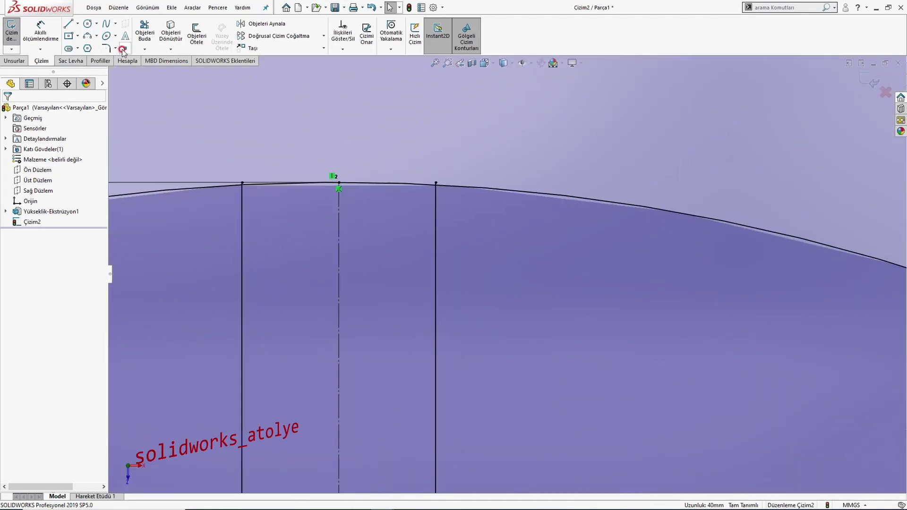
{"action": "left_click", "coordinate": [152, 35]}
{"action": "scroll", "coordinate": [284, 195], "scroll_direction": "down", "scroll_amount": 10}
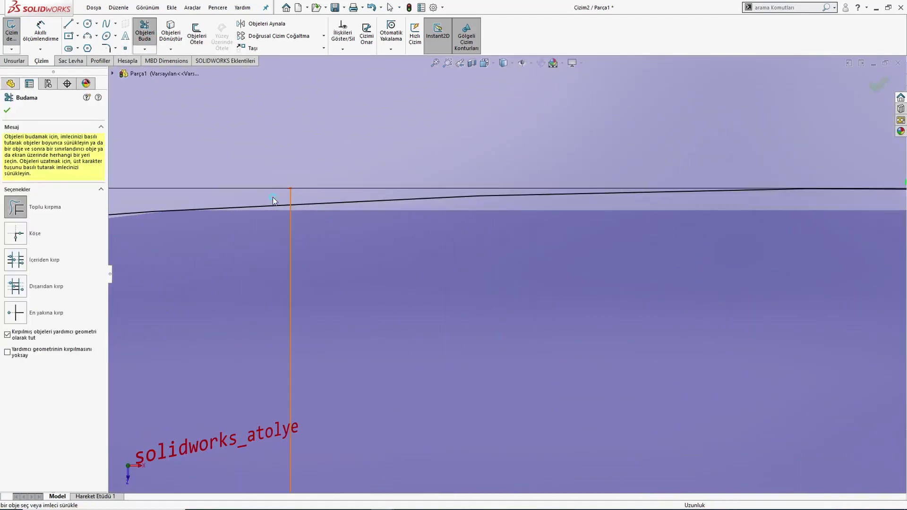
{"action": "scroll", "coordinate": [769, 272], "scroll_direction": "up", "scroll_amount": 5}
{"action": "scroll", "coordinate": [508, 262], "scroll_direction": "down", "scroll_amount": 5}
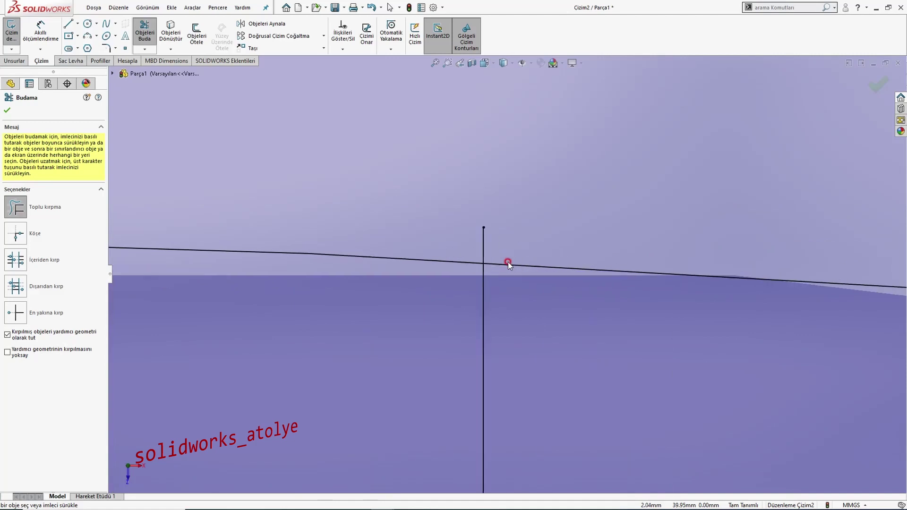
{"action": "scroll", "coordinate": [506, 249], "scroll_direction": "up", "scroll_amount": 8}
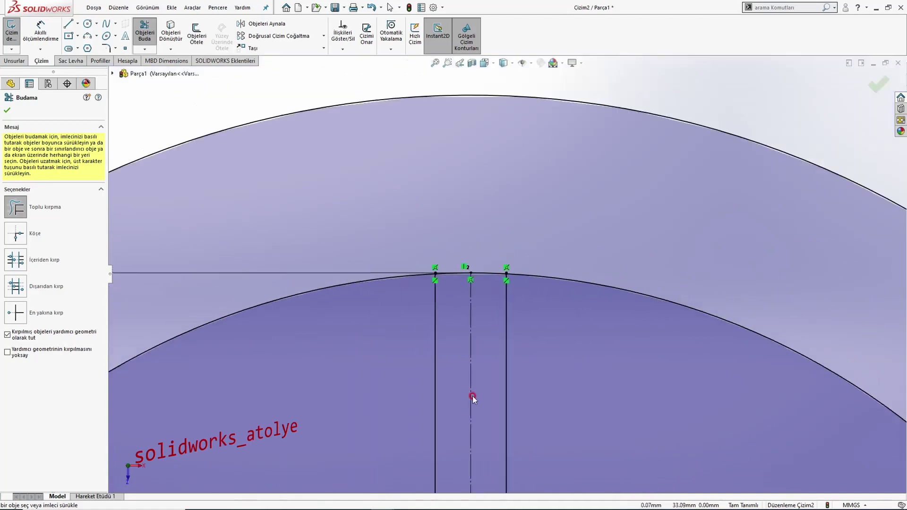
{"action": "scroll", "coordinate": [508, 422], "scroll_direction": "down", "scroll_amount": 5}
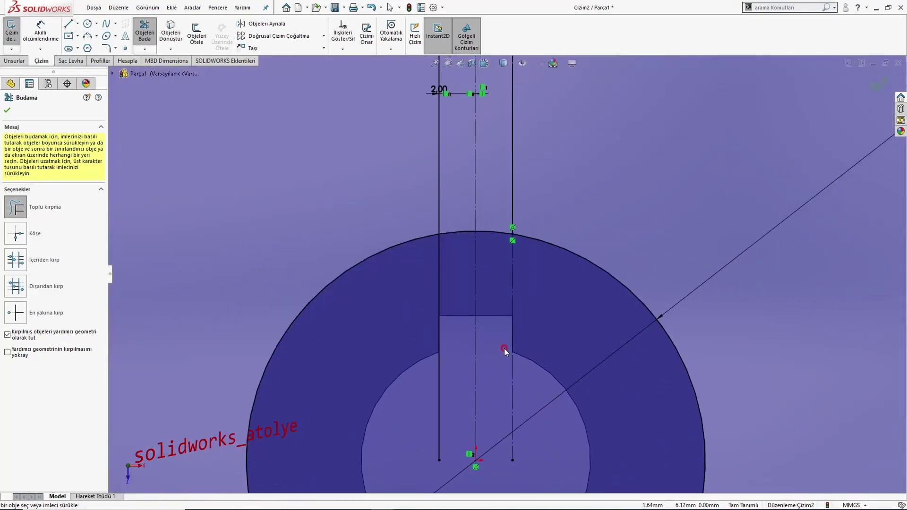
{"action": "scroll", "coordinate": [491, 305], "scroll_direction": "up", "scroll_amount": 8}
{"action": "key", "text": "Escape"}
{"action": "scroll", "coordinate": [518, 242], "scroll_direction": "down", "scroll_amount": 5}
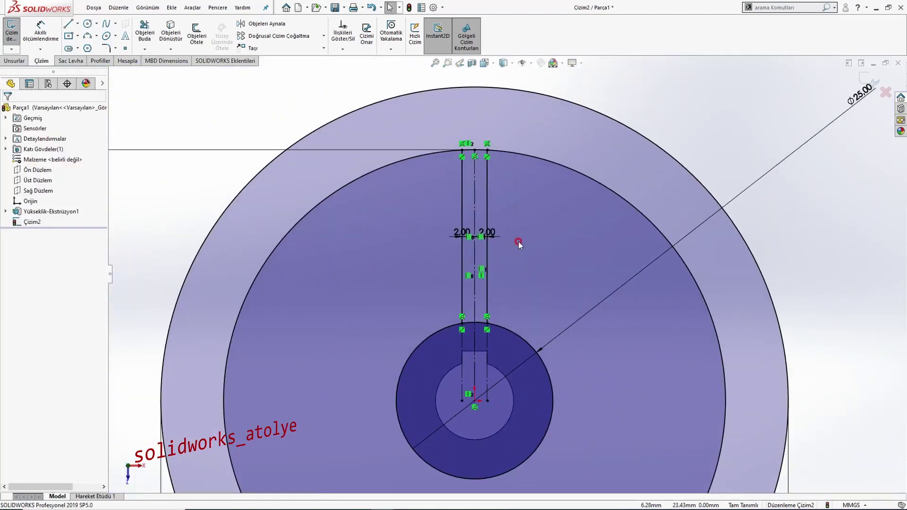
Step: Pattern the two spoke lines circularly about the origin with 4 equally spaced instances over 360 degrees
{"action": "left_click", "coordinate": [325, 36]}
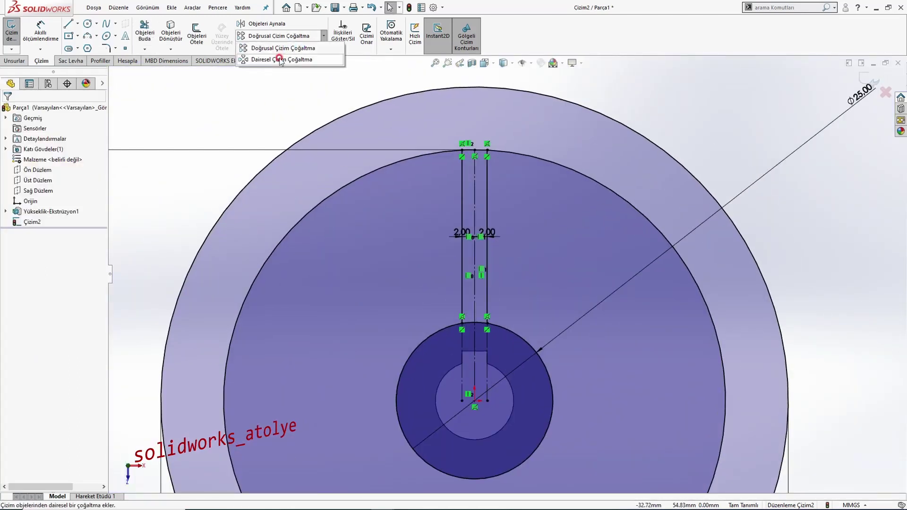
{"action": "left_click", "coordinate": [284, 58]}
{"action": "left_click", "coordinate": [481, 192]}
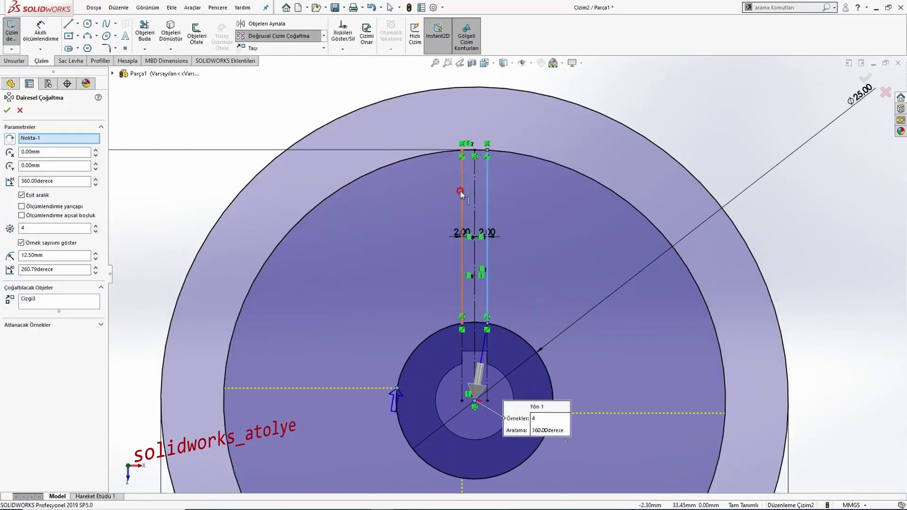
{"action": "left_click", "coordinate": [461, 191]}
{"action": "scroll", "coordinate": [488, 334], "scroll_direction": "up", "scroll_amount": 4}
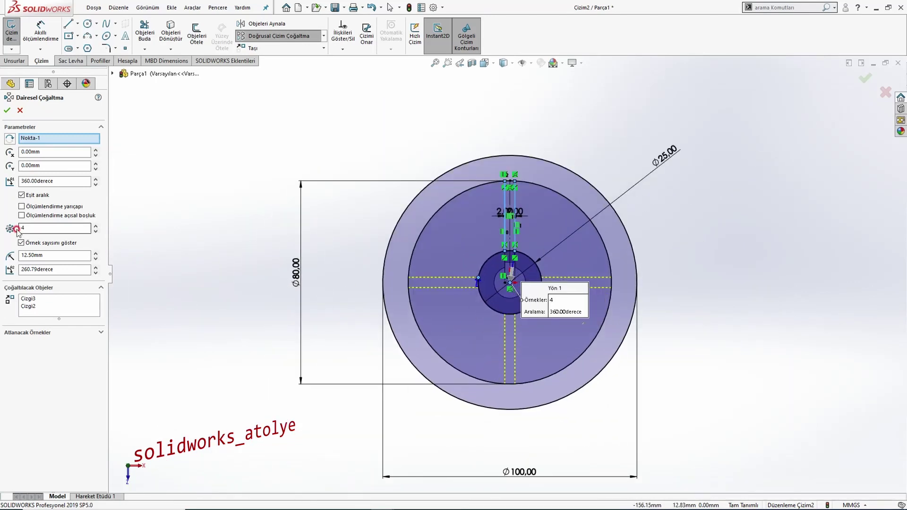
{"action": "left_click", "coordinate": [7, 110]}
Step: Pull a patterned spoke line's endpoint aside and attach the circular pattern's center point to the sketch origin
{"action": "scroll", "coordinate": [413, 281], "scroll_direction": "down", "scroll_amount": 3}
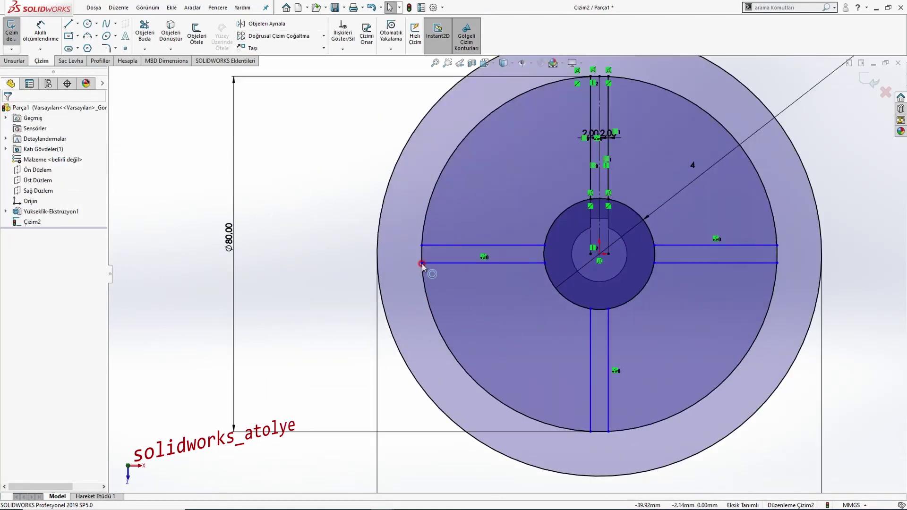
{"action": "left_click_drag", "start_coordinate": [422, 263], "coordinate": [306, 282]}
{"action": "left_click", "coordinate": [360, 296]}
{"action": "left_click_drag", "start_coordinate": [551, 321], "coordinate": [600, 254]}
{"action": "scroll", "coordinate": [600, 282], "scroll_direction": "up", "scroll_amount": 3}
{"action": "scroll", "coordinate": [554, 293], "scroll_direction": "down", "scroll_amount": 2}
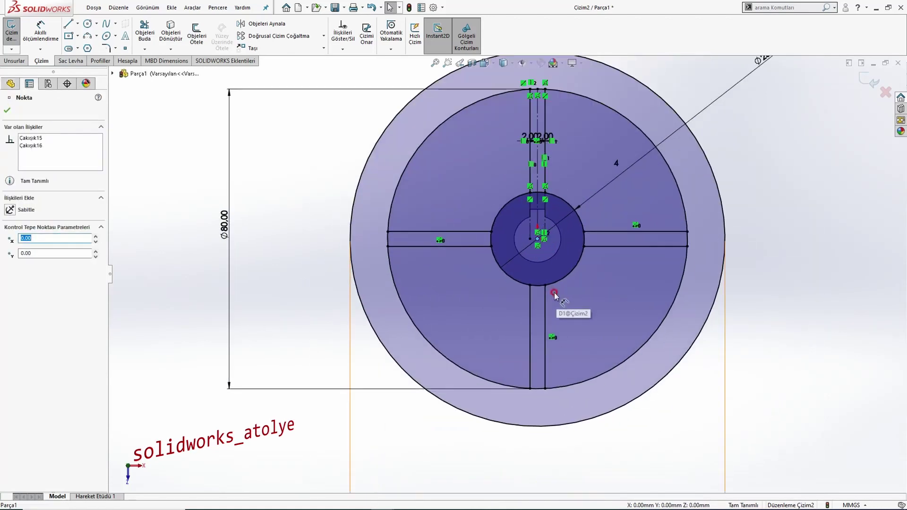
{"action": "key", "text": "Escape"}
{"action": "scroll", "coordinate": [548, 284], "scroll_direction": "down", "scroll_amount": 1}
Step: Trim the 80 mm and 25 mm circles where they cross between the two lines of the upper vertical spoke
{"action": "key", "text": "f"}
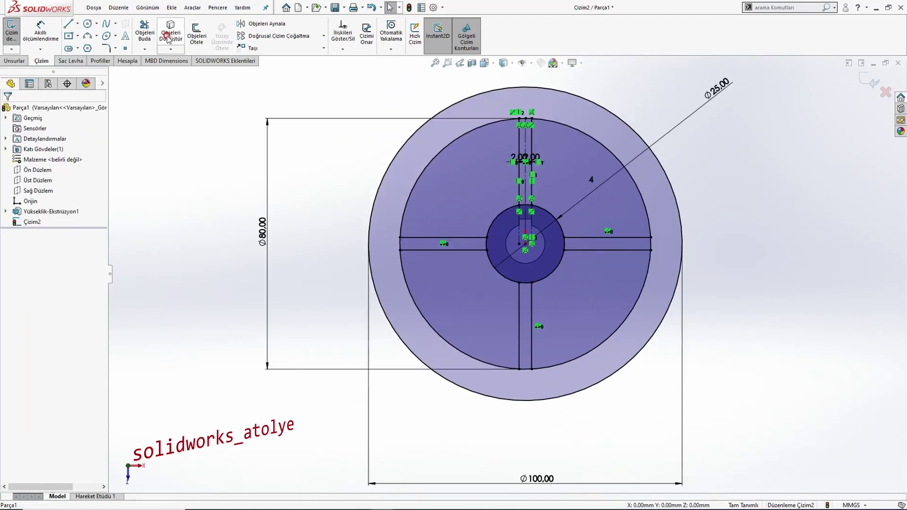
{"action": "left_click", "coordinate": [145, 32]}
{"action": "scroll", "coordinate": [542, 134], "scroll_direction": "down", "scroll_amount": 3}
{"action": "scroll", "coordinate": [542, 135], "scroll_direction": "down", "scroll_amount": 3}
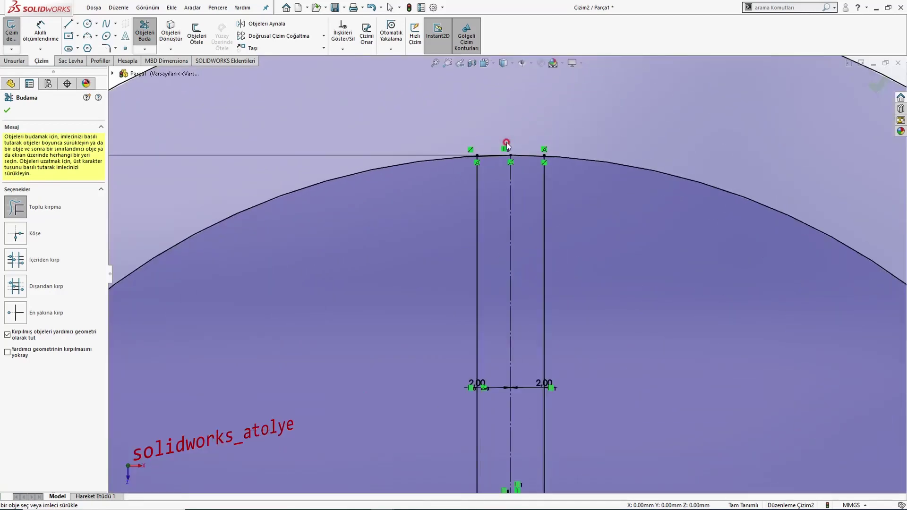
{"action": "left_click_drag", "start_coordinate": [497, 137], "coordinate": [512, 148]}
{"action": "scroll", "coordinate": [526, 165], "scroll_direction": "up", "scroll_amount": 5}
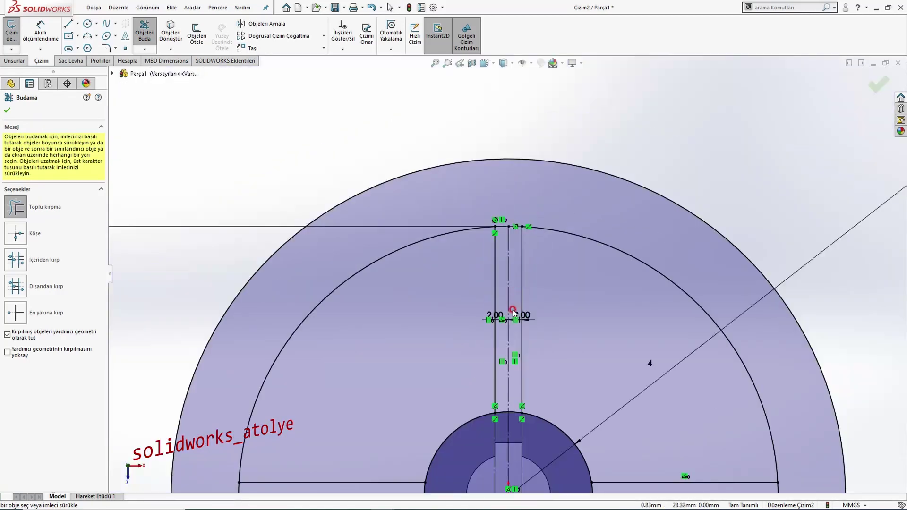
{"action": "scroll", "coordinate": [503, 251], "scroll_direction": "down", "scroll_amount": 5}
{"action": "left_click_drag", "start_coordinate": [504, 252], "coordinate": [504, 237]}
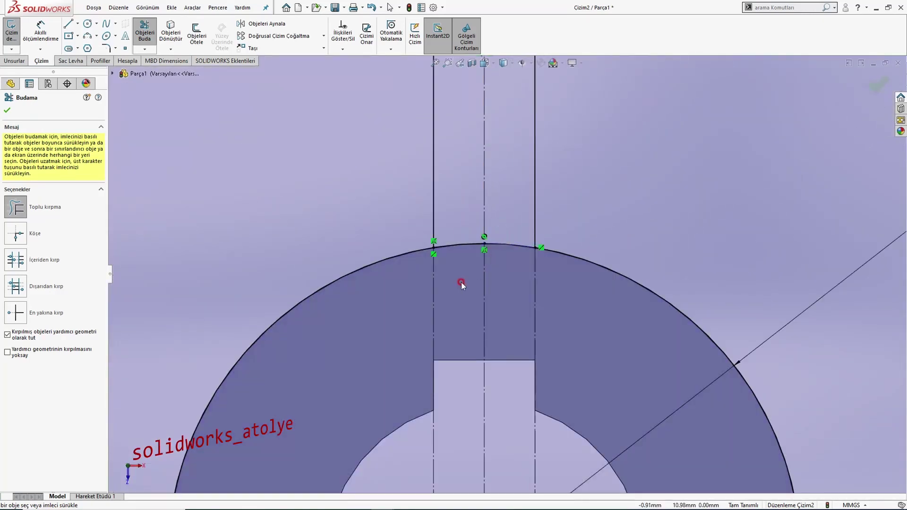
{"action": "left_click_drag", "start_coordinate": [461, 269], "coordinate": [463, 237]}
Step: Trim the rim and hub circle arcs that cross between the lines of the remaining three spokes
{"action": "scroll", "coordinate": [505, 279], "scroll_direction": "up", "scroll_amount": 6}
{"action": "scroll", "coordinate": [534, 341], "scroll_direction": "down", "scroll_amount": 2}
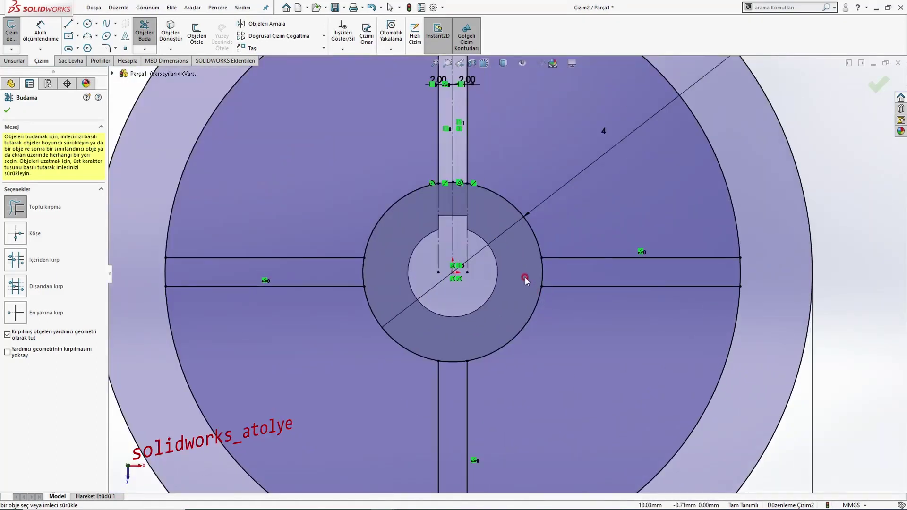
{"action": "left_click_drag", "start_coordinate": [526, 280], "coordinate": [590, 287]}
{"action": "left_click_drag", "start_coordinate": [704, 273], "coordinate": [742, 272]}
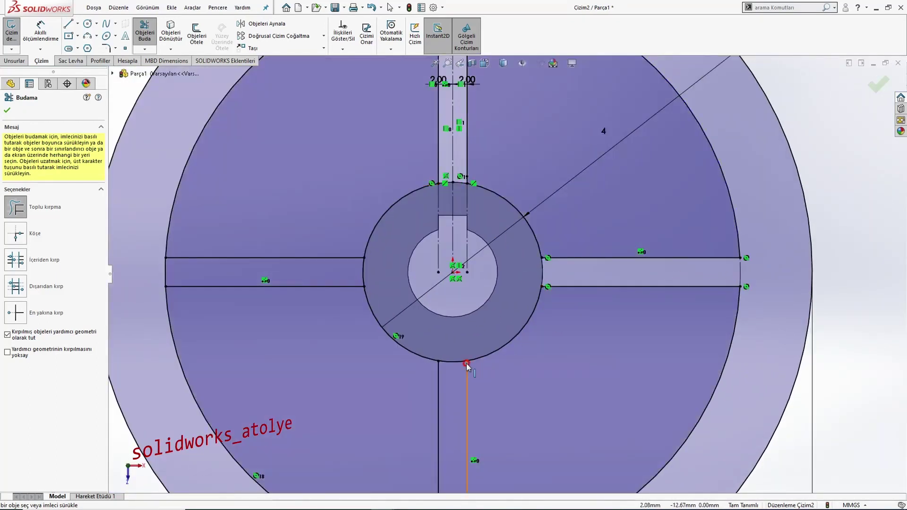
{"action": "left_click_drag", "start_coordinate": [451, 367], "coordinate": [450, 375]}
{"action": "scroll", "coordinate": [458, 402], "scroll_direction": "up", "scroll_amount": 3}
{"action": "scroll", "coordinate": [455, 443], "scroll_direction": "down", "scroll_amount": 2}
{"action": "left_click_drag", "start_coordinate": [487, 423], "coordinate": [484, 444]}
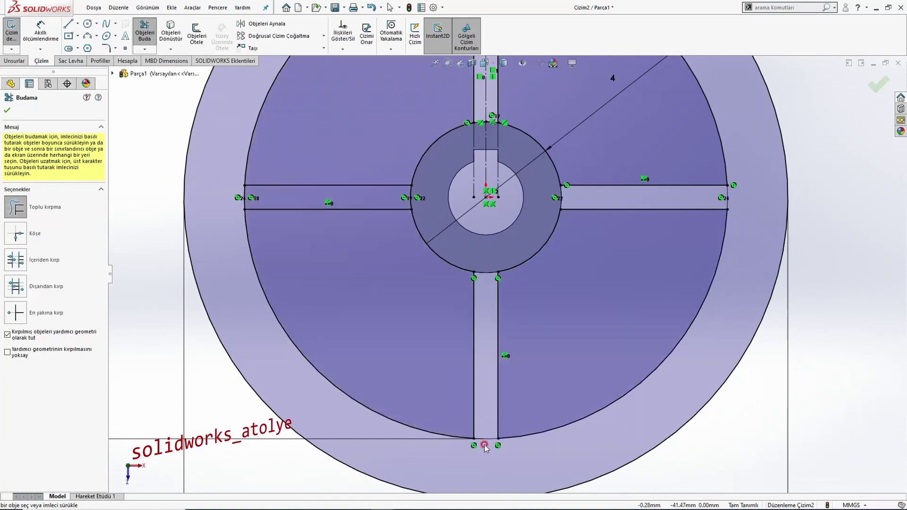
{"action": "left_click_drag", "start_coordinate": [434, 218], "coordinate": [405, 204]}
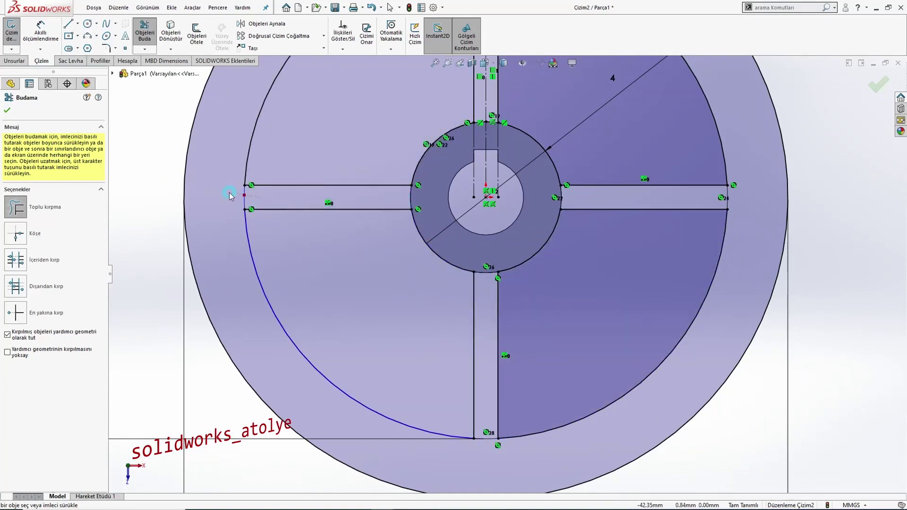
{"action": "left_click_drag", "start_coordinate": [229, 192], "coordinate": [227, 193]}
{"action": "scroll", "coordinate": [421, 204], "scroll_direction": "up", "scroll_amount": 6}
{"action": "key", "text": "Escape"}
Step: Examine the trimmed spoke, rim and hub contours of the sketch for closed regions
{"action": "scroll", "coordinate": [503, 247], "scroll_direction": "down", "scroll_amount": 4}
{"action": "mouse_move", "coordinate": [505, 244]}
{"action": "middle_mouse_down"}
{"action": "mouse_move", "coordinate": [502, 167]}
{"action": "mouse_move", "coordinate": [466, 146]}
{"action": "mouse_move", "coordinate": [494, 208]}
{"action": "mouse_move", "coordinate": [481, 220]}
{"action": "mouse_move", "coordinate": [494, 213]}
{"action": "middle_mouse_up"}
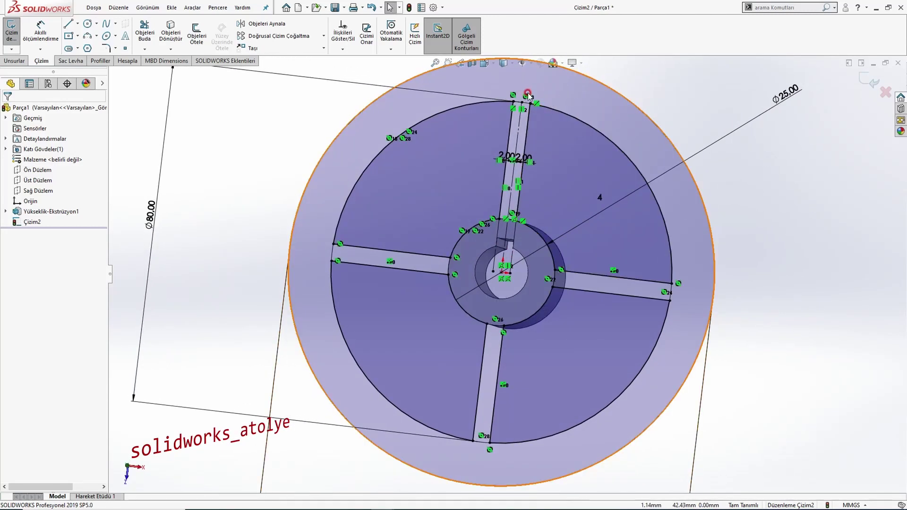
{"action": "scroll", "coordinate": [456, 263], "scroll_direction": "down", "scroll_amount": 5}
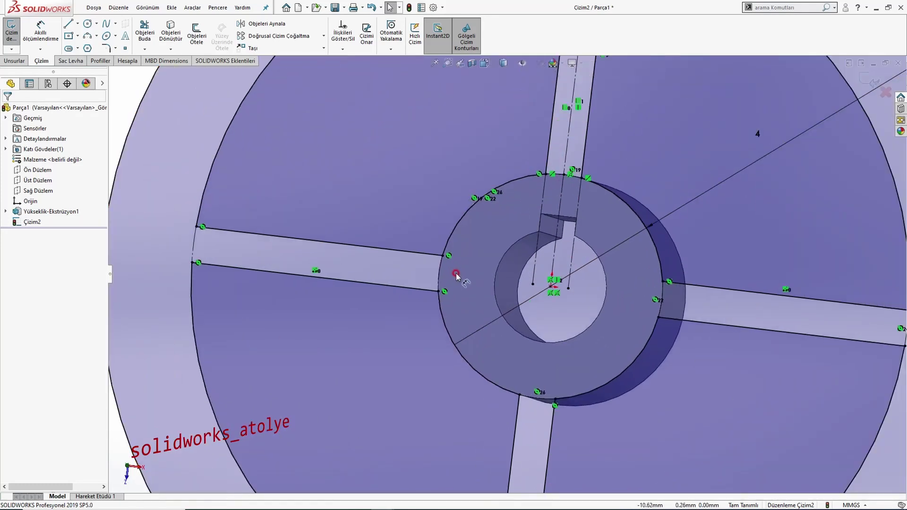
{"action": "scroll", "coordinate": [456, 274], "scroll_direction": "up", "scroll_amount": 3}
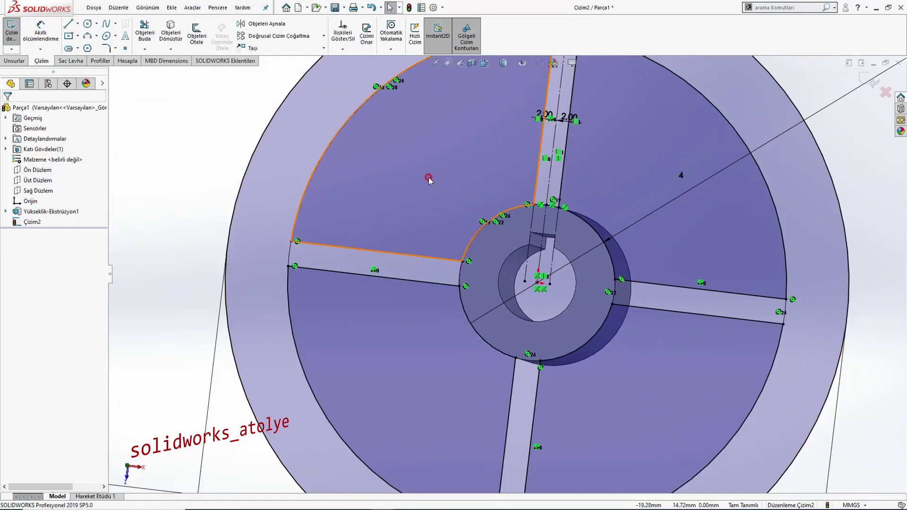
{"action": "scroll", "coordinate": [428, 179], "scroll_direction": "up", "scroll_amount": 3}
{"action": "scroll", "coordinate": [463, 282], "scroll_direction": "down", "scroll_amount": 3}
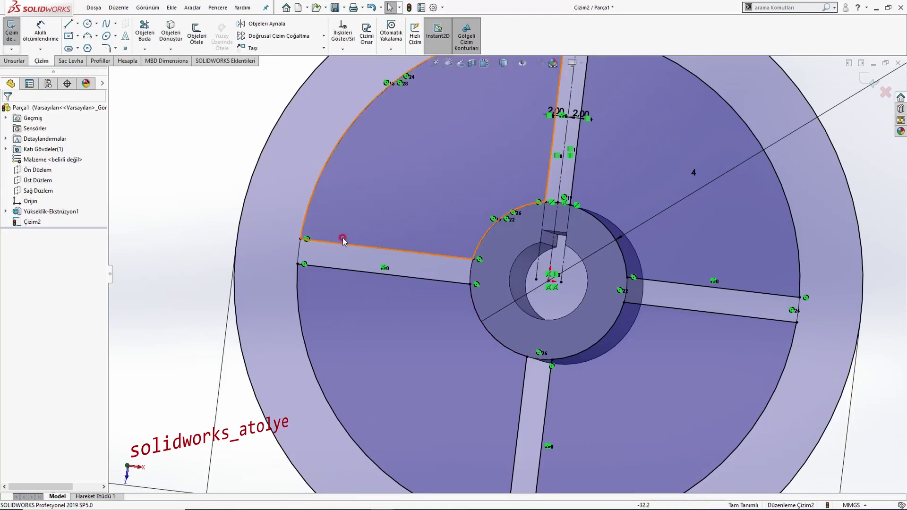
{"action": "scroll", "coordinate": [344, 242], "scroll_direction": "up", "scroll_amount": 2}
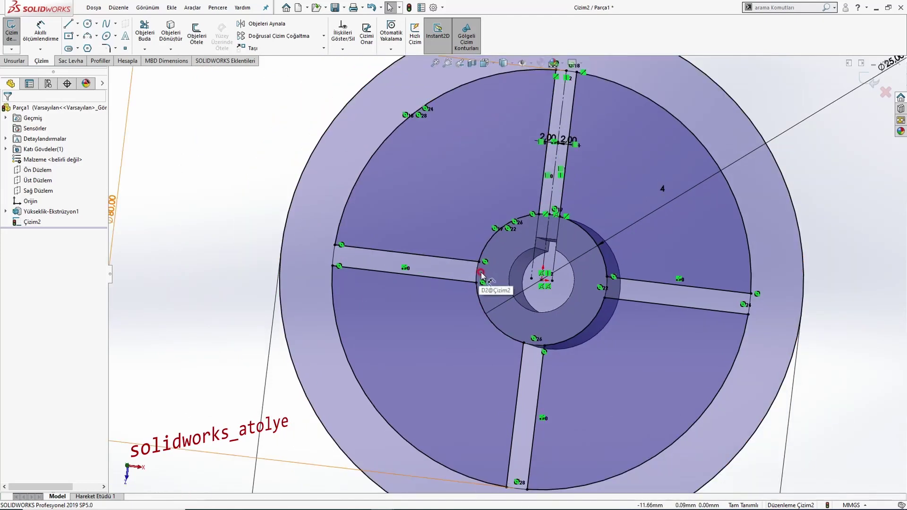
{"action": "middle_click_drag", "start_coordinate": [481, 273], "coordinate": [486, 282]}
{"action": "key", "text": "ctrl+8"}
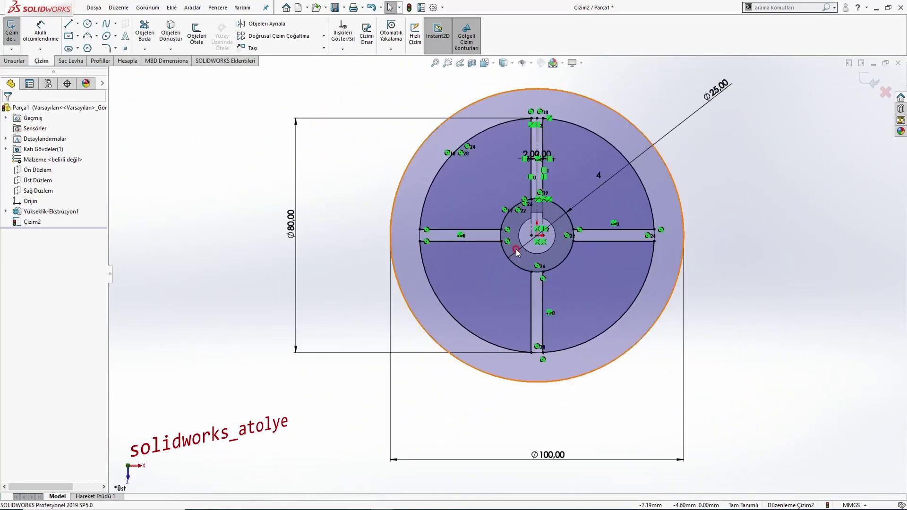
Step: Draw a circle about 20.8 mm in diameter centered on the origin inside the 25 mm circle and dimension its diameter
{"action": "scroll", "coordinate": [516, 249], "scroll_direction": "down", "scroll_amount": 4}
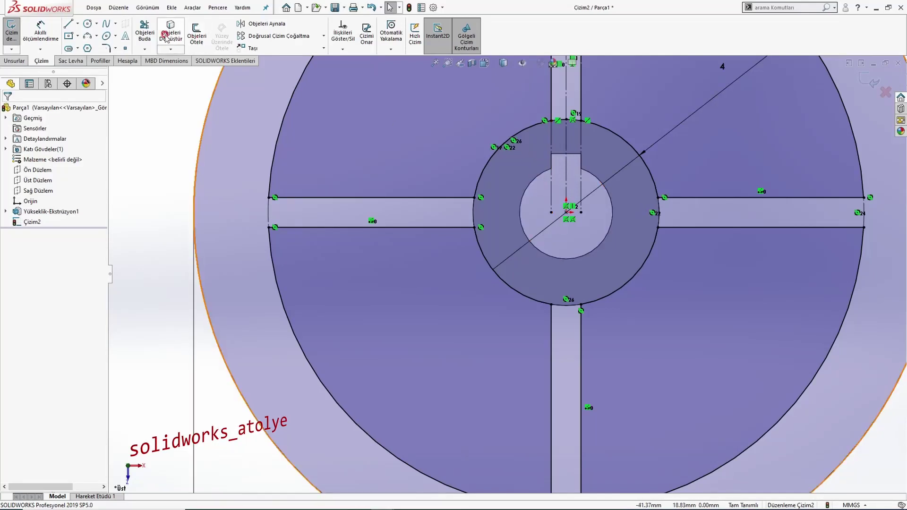
{"action": "left_click", "coordinate": [87, 23]}
{"action": "left_click", "coordinate": [567, 212]}
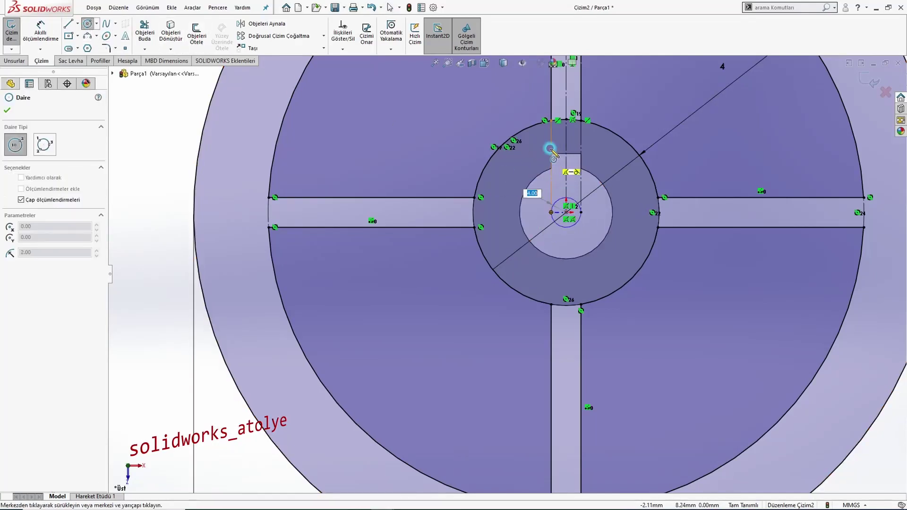
{"action": "left_click", "coordinate": [644, 250]}
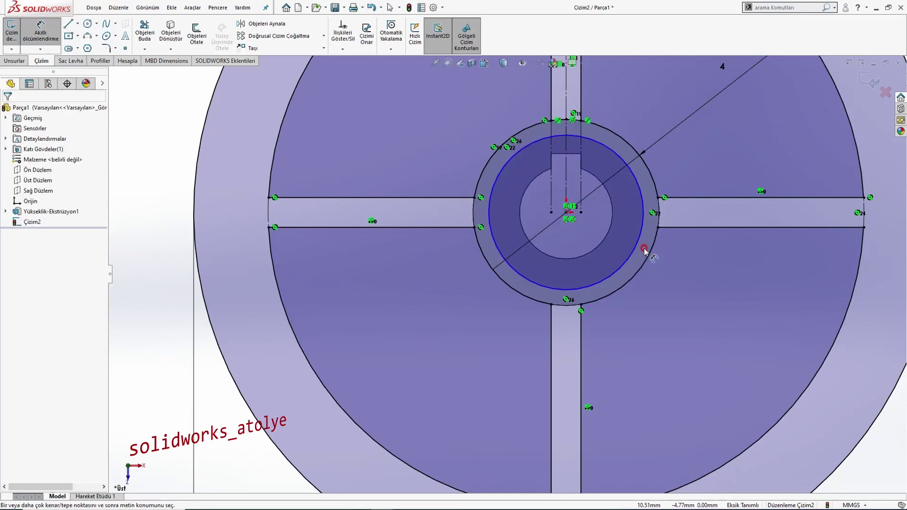
{"action": "scroll", "coordinate": [717, 325], "scroll_direction": "up", "scroll_amount": 3}
{"action": "left_click", "coordinate": [750, 376]}
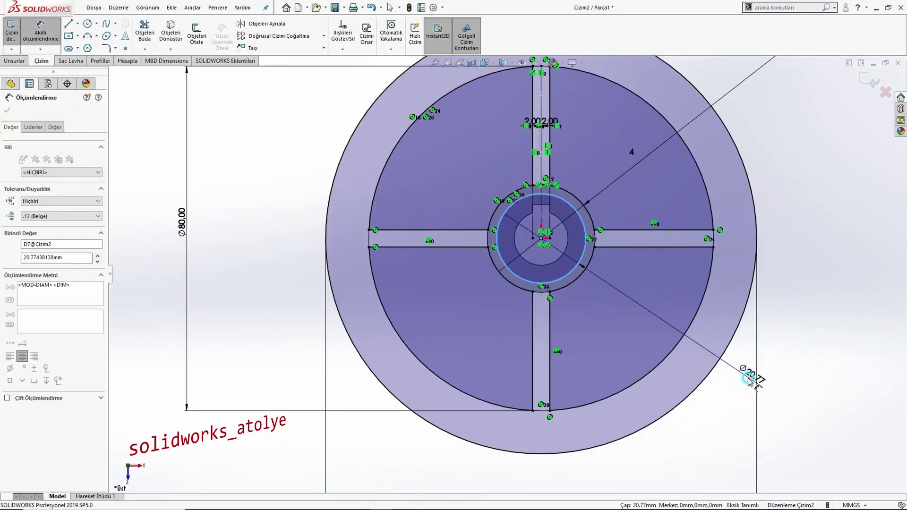
{"action": "key", "text": "Escape"}
{"action": "left_click", "coordinate": [567, 227]}
{"action": "scroll", "coordinate": [567, 227], "scroll_direction": "down", "scroll_amount": 2}
{"action": "scroll", "coordinate": [502, 253], "scroll_direction": "up", "scroll_amount": 2}
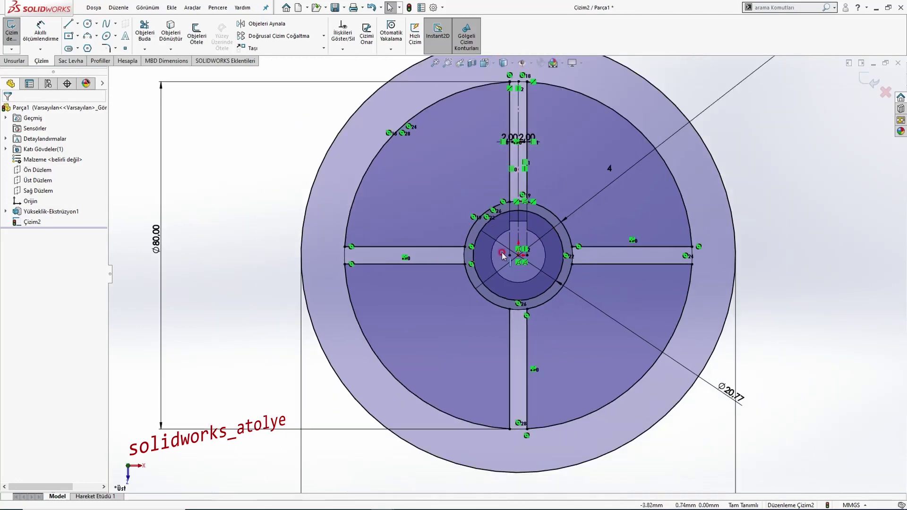
Step: Consult the reference drawing and extrude the rim-and-spoke sketch 5 mm in the reversed direction, merged with the hub
{"action": "key", "text": "alt+Tab"}
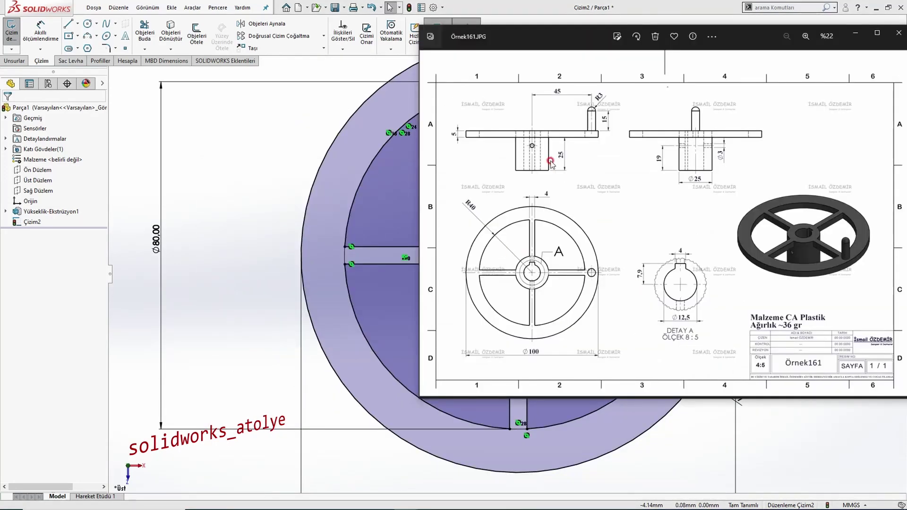
{"action": "key", "text": "alt+Tab"}
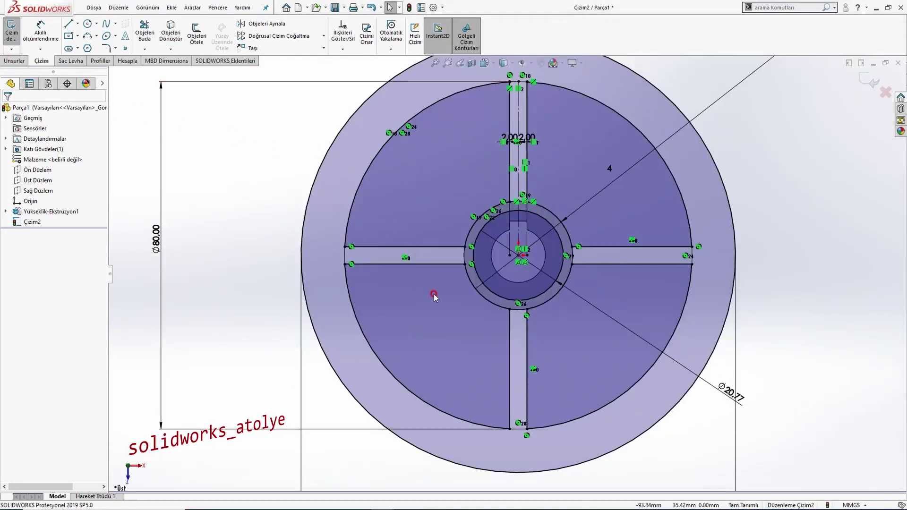
{"action": "scroll", "coordinate": [428, 292], "scroll_direction": "up", "scroll_amount": 2}
{"action": "key", "text": "ctrl+7"}
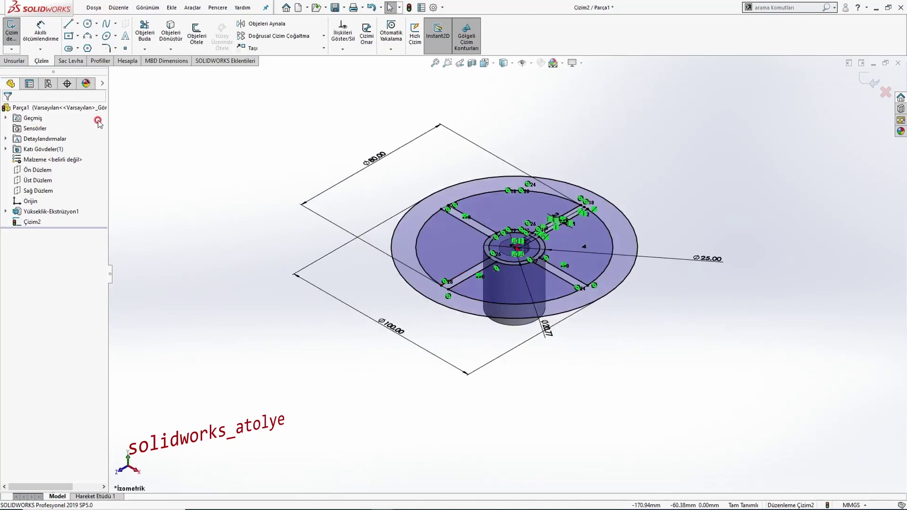
{"action": "left_click", "coordinate": [14, 60]}
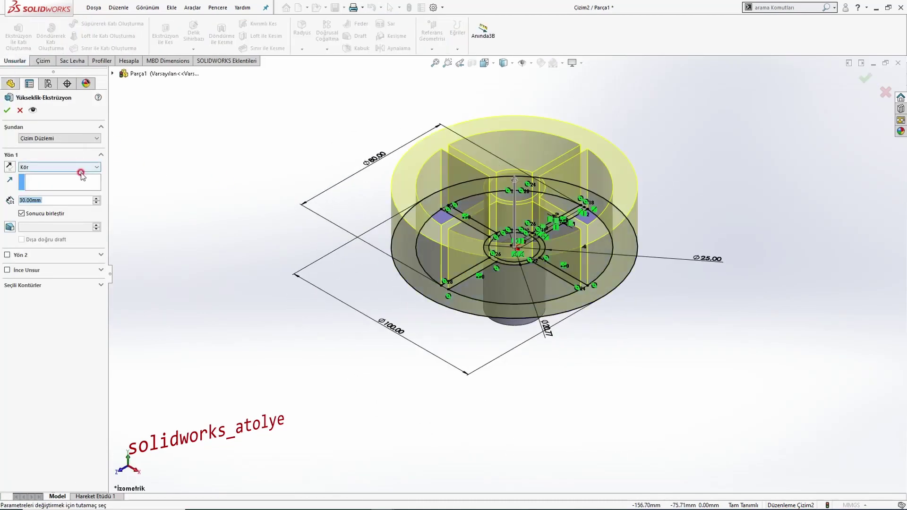
{"action": "type", "text": "5"}
{"action": "key", "text": "Return"}
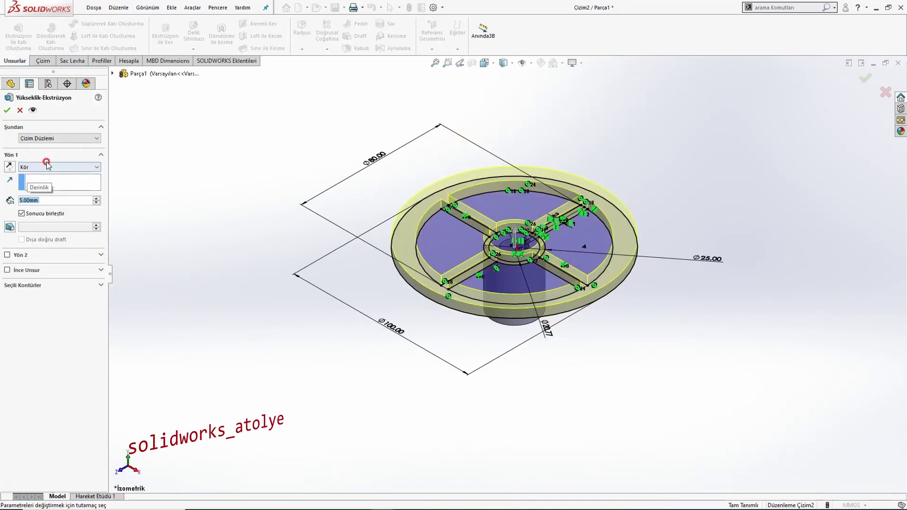
{"action": "left_click", "coordinate": [8, 167]}
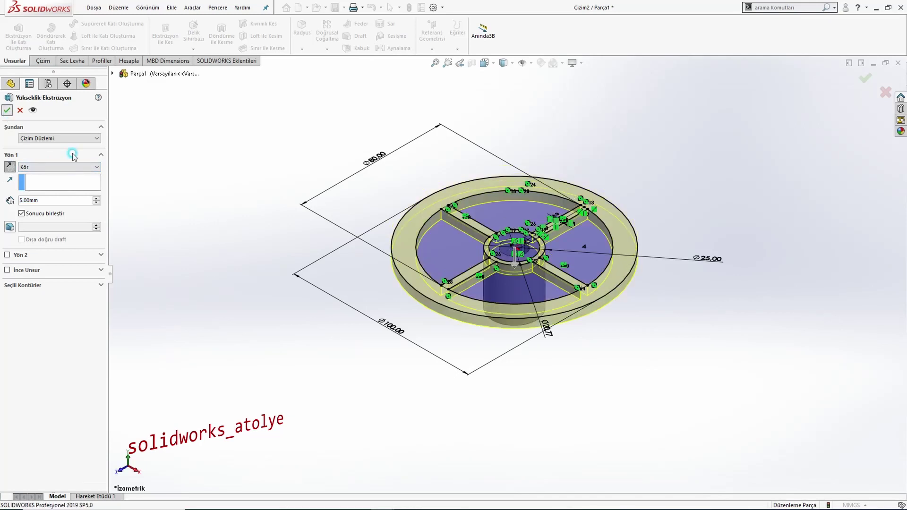
{"action": "left_click", "coordinate": [8, 110]}
Step: Check the handle pin's dimensions in the reference drawing and start a sketch on the front plane (Ön Düzlem)
{"action": "middle_click_drag", "start_coordinate": [348, 211], "coordinate": [389, 214]}
{"action": "key", "text": "ctrl+1"}
{"action": "key", "text": "alt+Tab"}
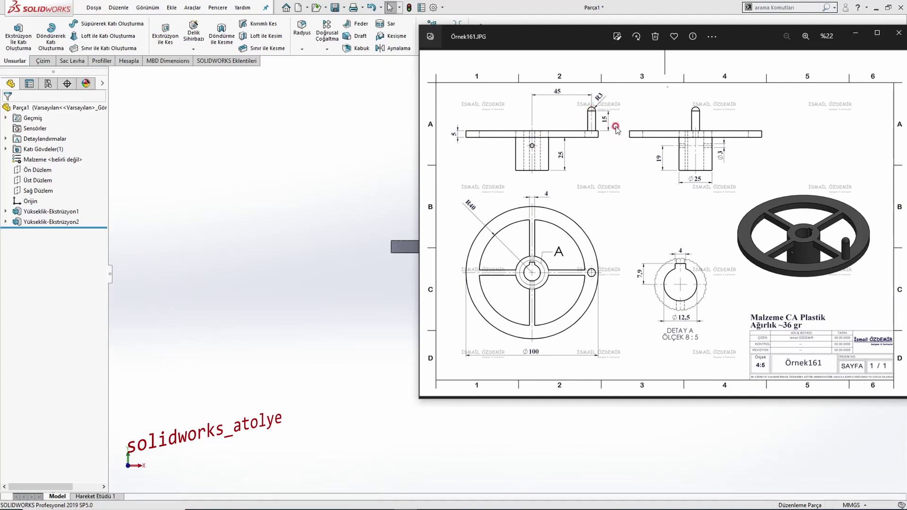
{"action": "left_click", "coordinate": [388, 154]}
{"action": "left_click", "coordinate": [38, 170]}
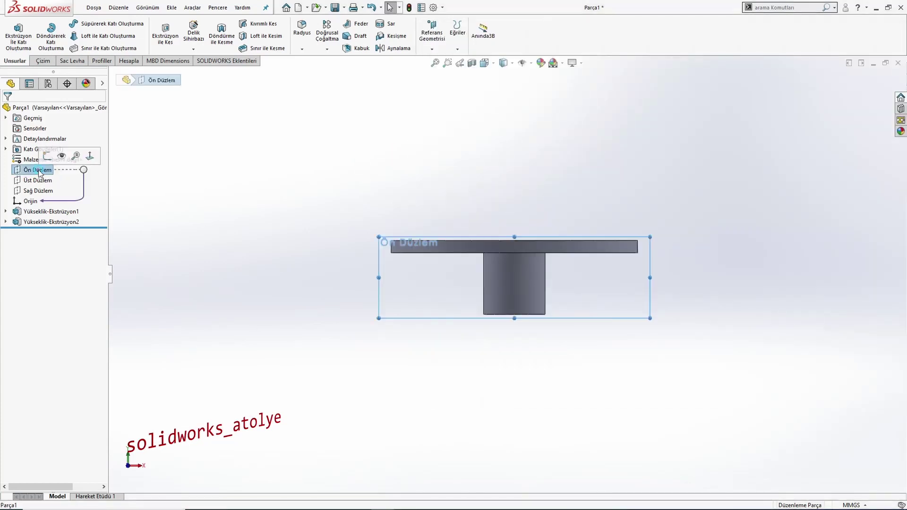
{"action": "left_click", "coordinate": [47, 156]}
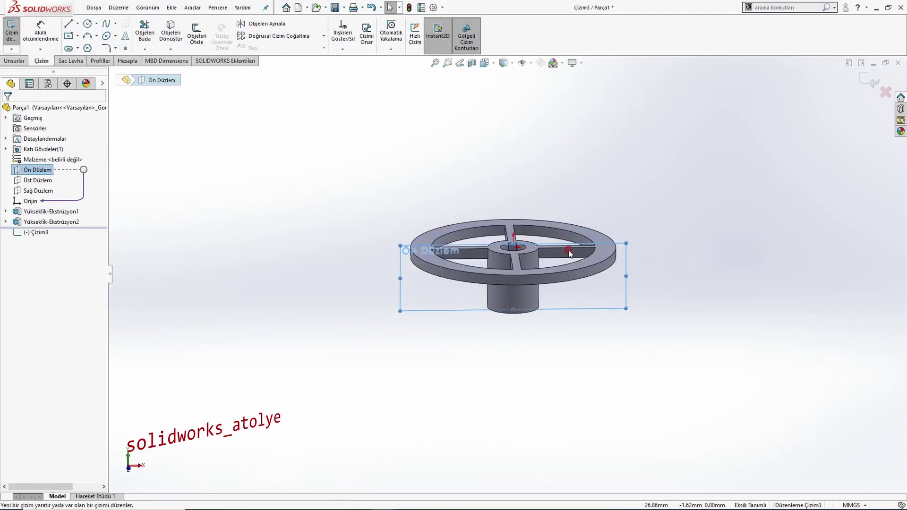
Step: Sketch three connected lines forming an open upright profile about 21.4 mm high and 3.7 mm wide on the rim's top face, near its outer edge
{"action": "left_click", "coordinate": [67, 24]}
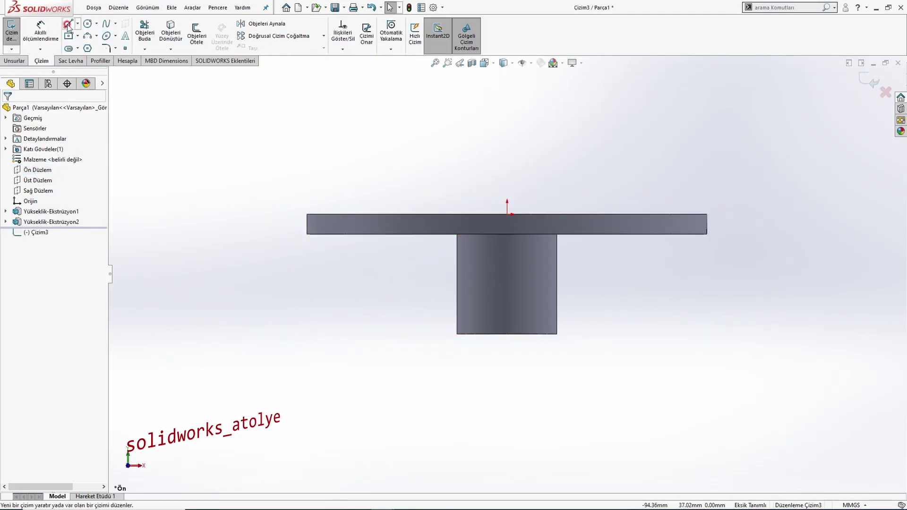
{"action": "left_click", "coordinate": [671, 214]}
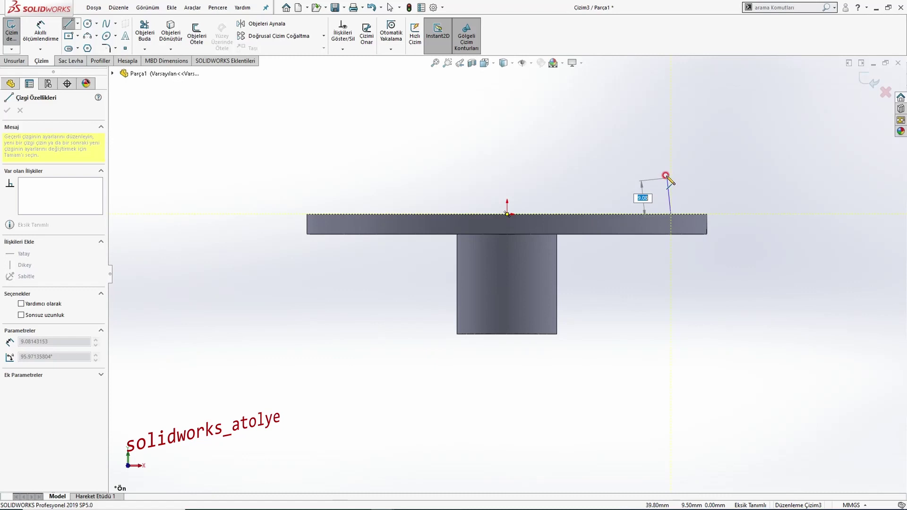
{"action": "left_click", "coordinate": [671, 128]}
{"action": "left_click", "coordinate": [685, 128]}
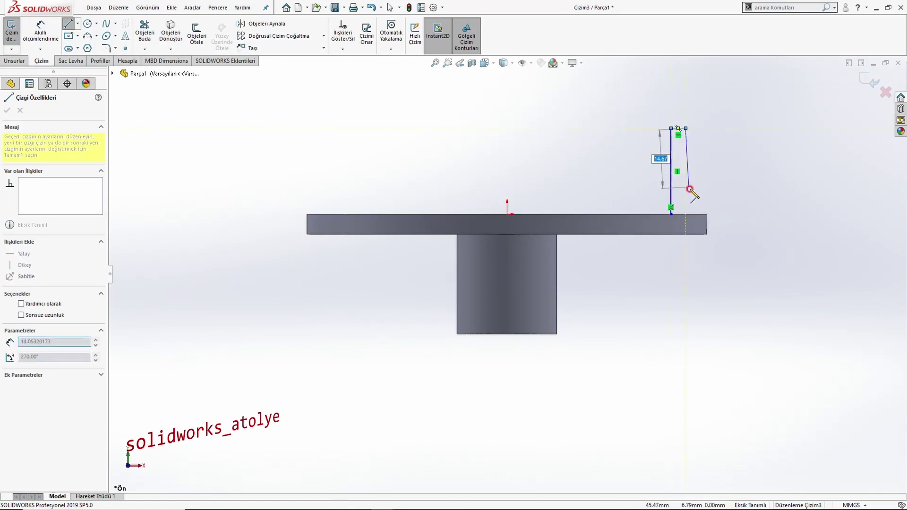
{"action": "left_click", "coordinate": [686, 214]}
{"action": "key", "text": "Escape"}
{"action": "scroll", "coordinate": [656, 171], "scroll_direction": "up", "scroll_amount": 2}
{"action": "scroll", "coordinate": [655, 171], "scroll_direction": "down", "scroll_amount": 2}
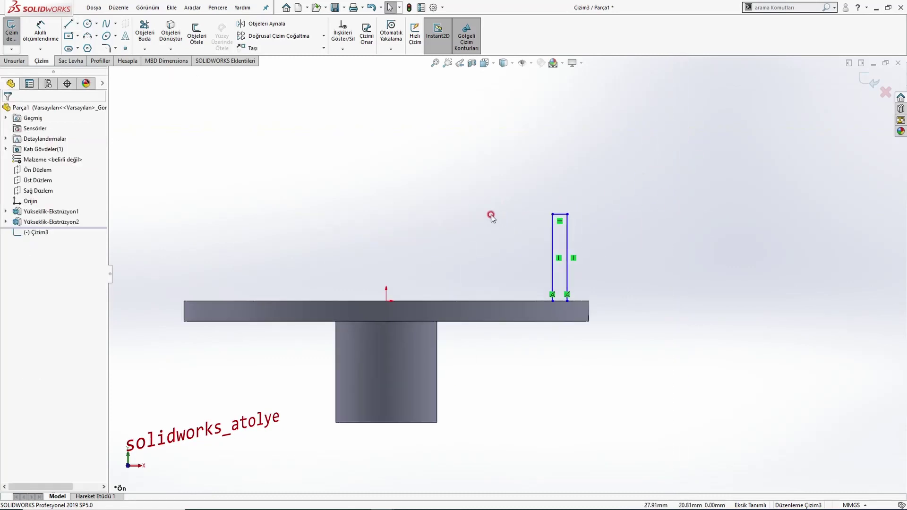
Step: Draw a circle of about 3.66 mm radius centered on the profile's inner top corner and passing through its outer top corner
{"action": "left_click", "coordinate": [89, 24]}
{"action": "scroll", "coordinate": [516, 247], "scroll_direction": "down", "scroll_amount": 3}
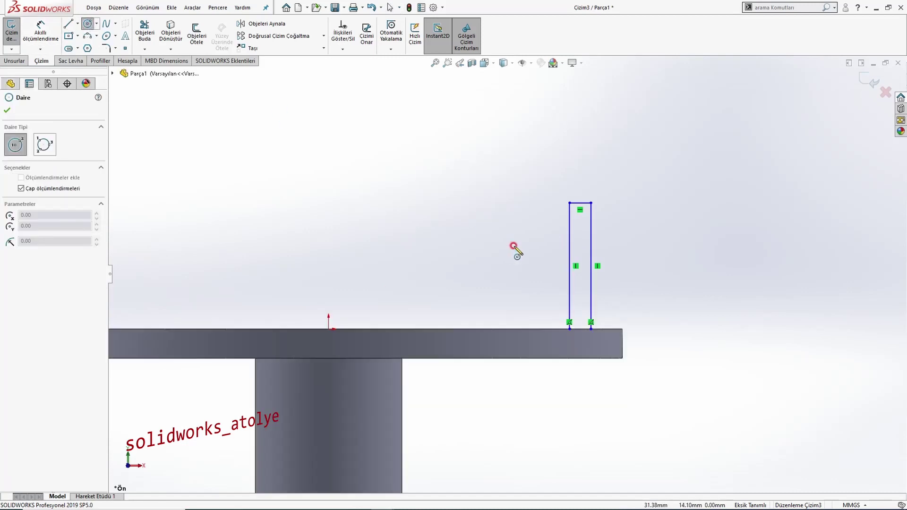
{"action": "left_click", "coordinate": [579, 197]}
{"action": "left_click", "coordinate": [604, 196]}
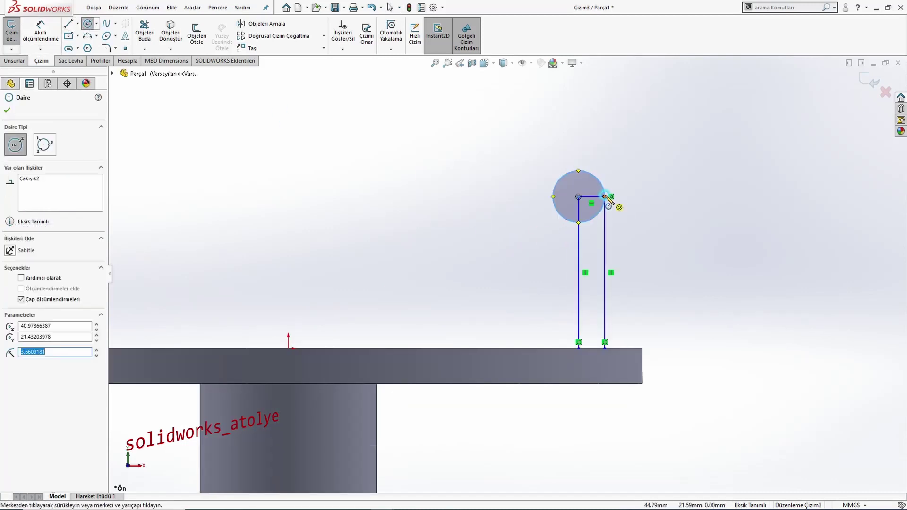
{"action": "key", "text": "Escape"}
{"action": "left_click", "coordinate": [146, 34]}
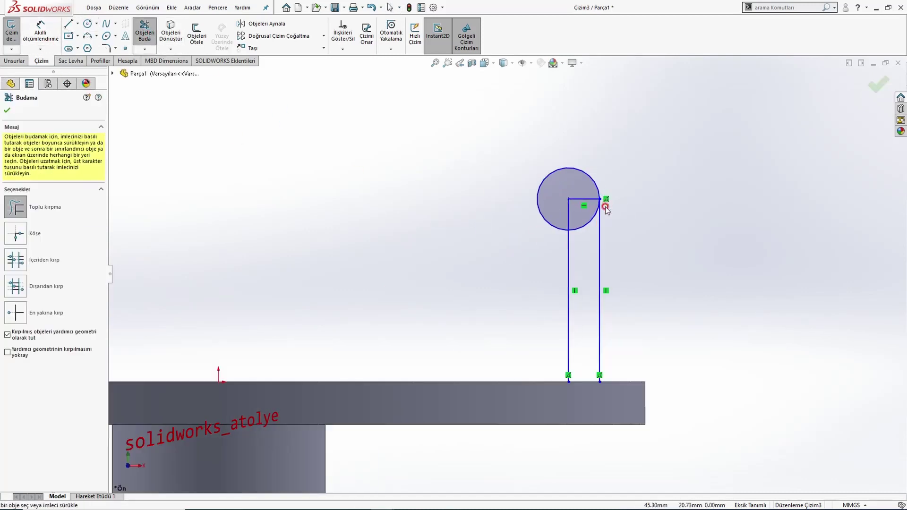
{"action": "scroll", "coordinate": [610, 196], "scroll_direction": "down", "scroll_amount": 3}
{"action": "key", "text": "Escape"}
Step: Draw a vertical line from the circle's center up to the top of the circle
{"action": "left_click", "coordinate": [69, 25]}
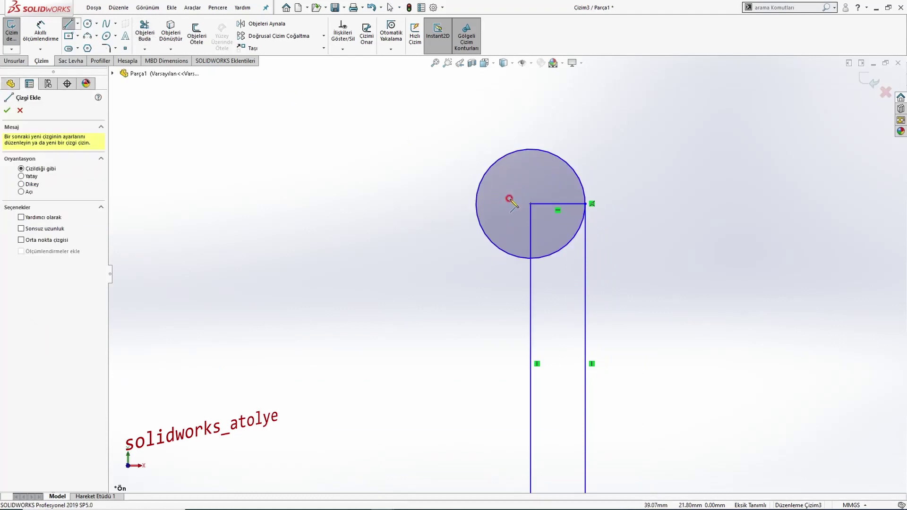
{"action": "left_click", "coordinate": [530, 204]}
{"action": "left_click", "coordinate": [531, 149]}
{"action": "key", "text": "Escape"}
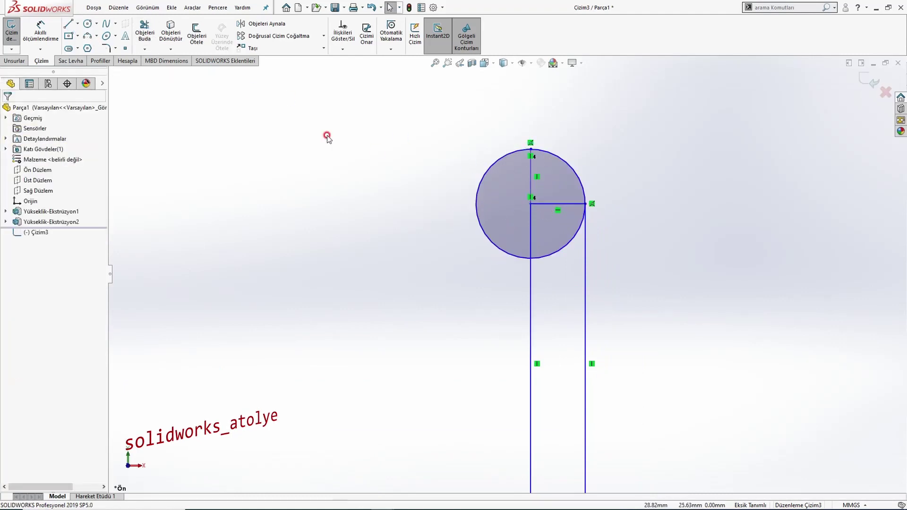
Step: Trim the horizontal line and the unneeded parts of the circle so only the upper outer quarter arc stays, keeping trimmed entities as construction geometry
{"action": "left_click", "coordinate": [145, 34]}
{"action": "scroll", "coordinate": [567, 196], "scroll_direction": "down", "scroll_amount": 3}
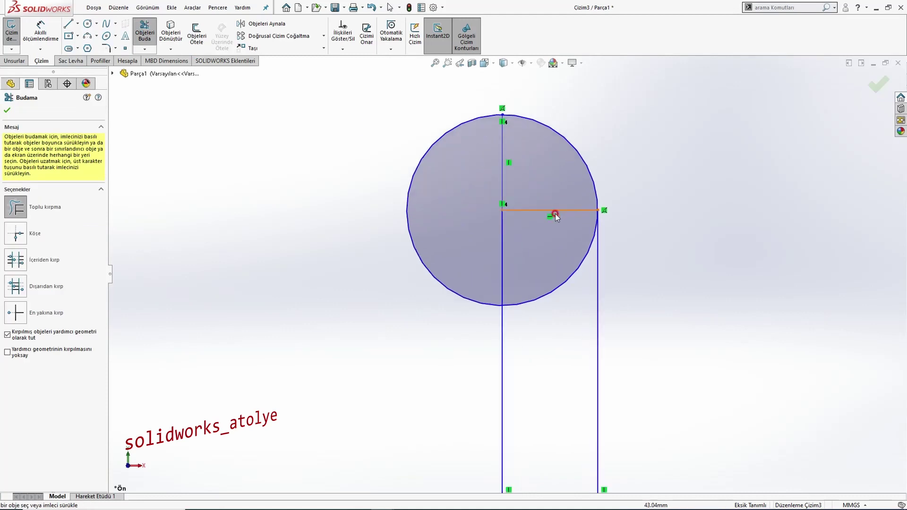
{"action": "left_click_drag", "start_coordinate": [543, 223], "coordinate": [540, 206]}
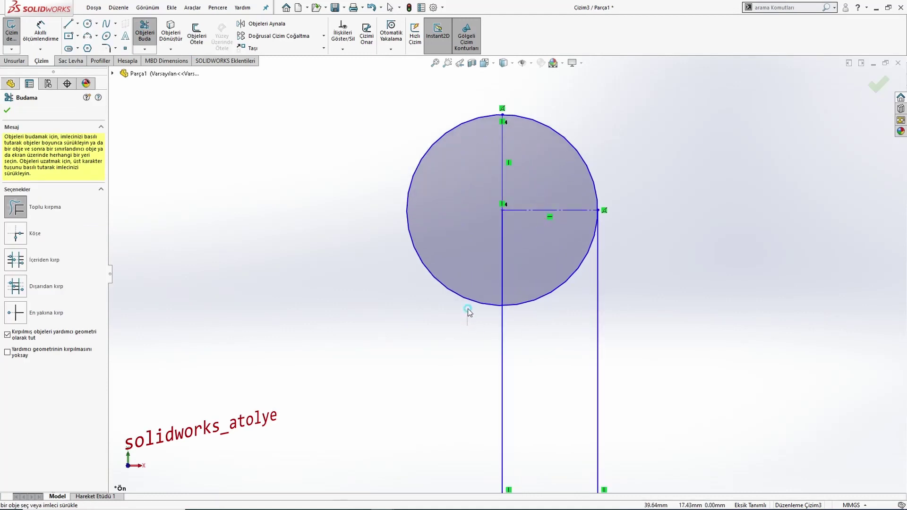
{"action": "left_click_drag", "start_coordinate": [468, 309], "coordinate": [474, 274]}
{"action": "left_click_drag", "start_coordinate": [547, 334], "coordinate": [546, 270]}
{"action": "scroll", "coordinate": [543, 299], "scroll_direction": "up", "scroll_amount": 4}
{"action": "key", "text": "Escape"}
{"action": "scroll", "coordinate": [505, 312], "scroll_direction": "up", "scroll_amount": 4}
{"action": "scroll", "coordinate": [505, 317], "scroll_direction": "down", "scroll_amount": 4}
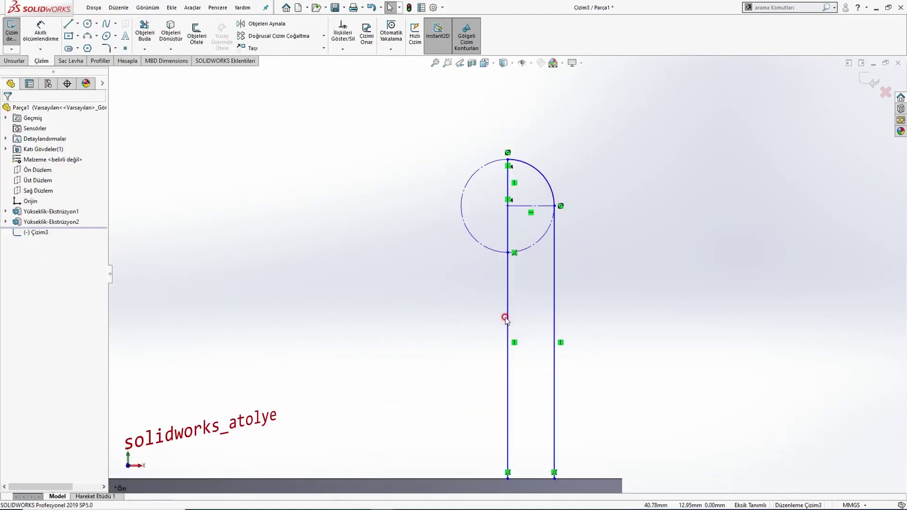
{"action": "scroll", "coordinate": [505, 318], "scroll_direction": "up", "scroll_amount": 4}
{"action": "scroll", "coordinate": [525, 312], "scroll_direction": "down", "scroll_amount": 4}
{"action": "scroll", "coordinate": [519, 298], "scroll_direction": "up", "scroll_amount": 3}
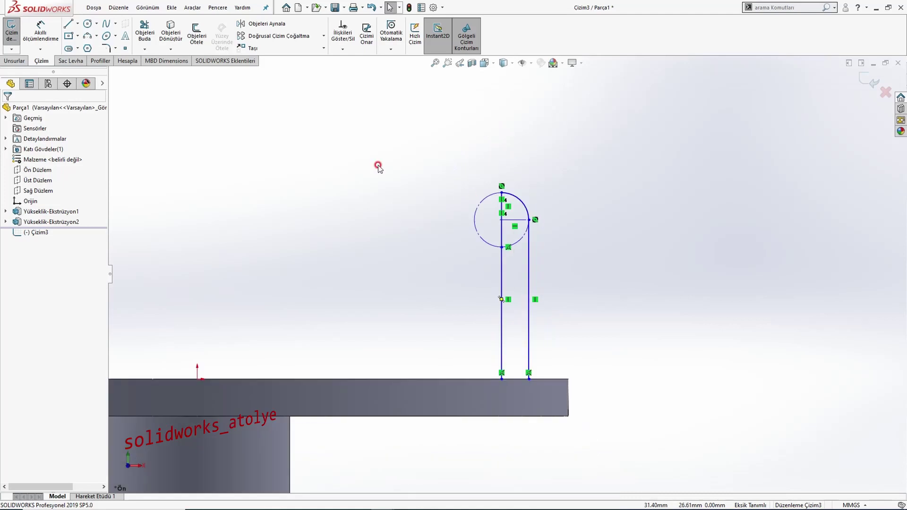
Step: Dimension the radius of the pin's quarter arc as 3 mm
{"action": "left_click", "coordinate": [42, 38]}
{"action": "left_click", "coordinate": [522, 202]}
{"action": "left_click", "coordinate": [650, 231]}
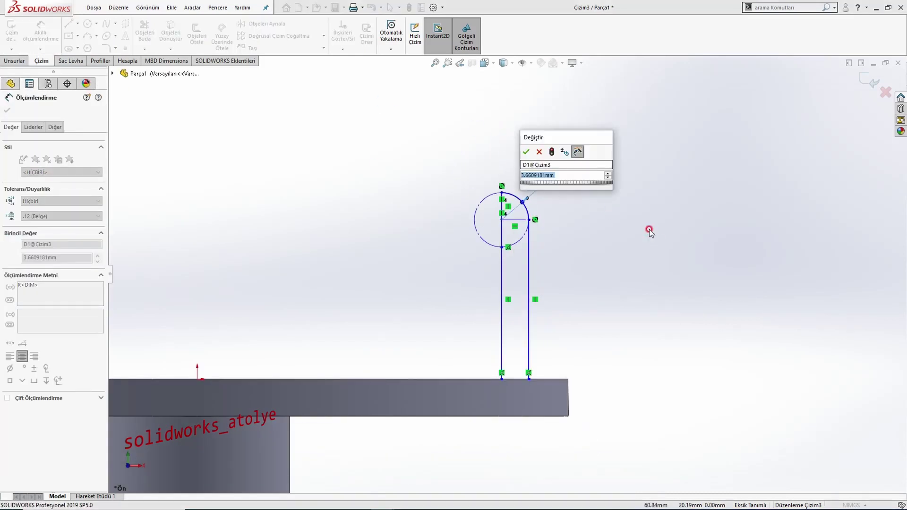
{"action": "type", "text": "3"}
{"action": "key", "text": "Return"}
Step: Check the pin's height in the reference drawing and dimension the profile's outer vertical line as 15 mm
{"action": "key", "text": "alt+Tab"}
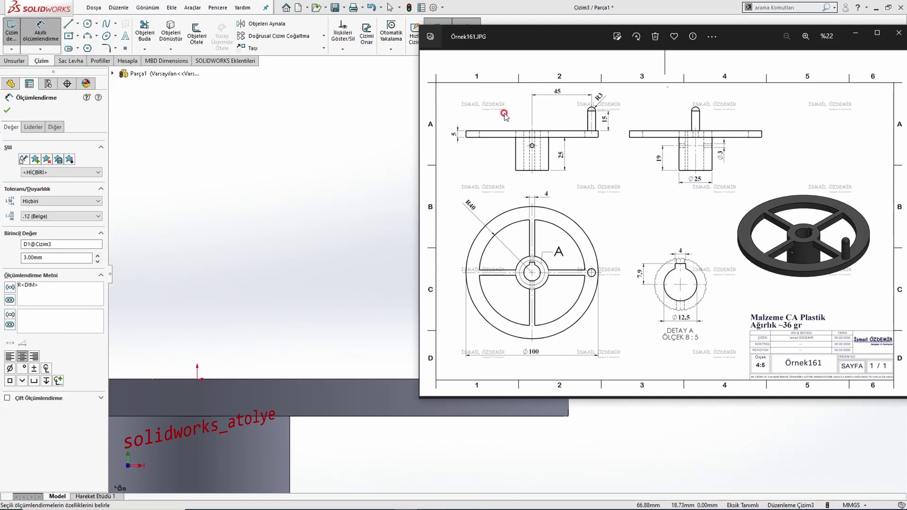
{"action": "left_click", "coordinate": [279, 138]}
{"action": "left_click", "coordinate": [525, 269]}
{"action": "left_click", "coordinate": [648, 303]}
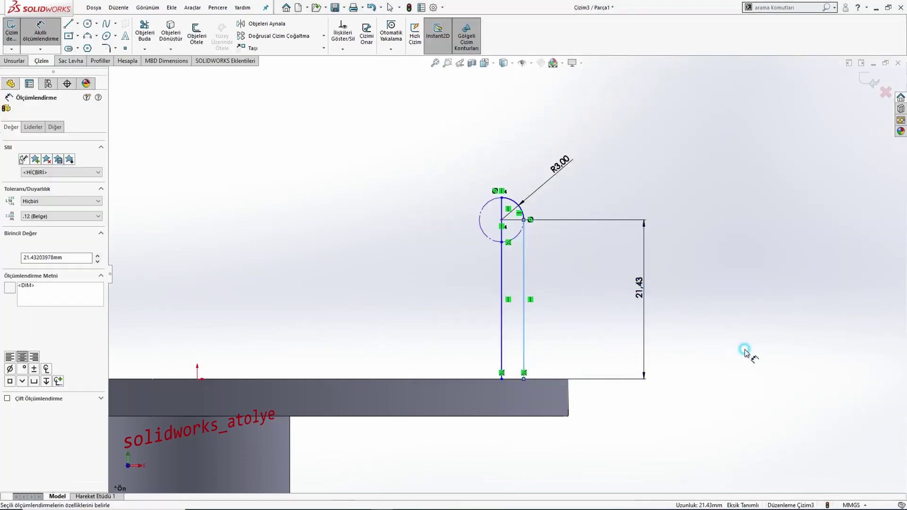
{"action": "type", "text": "15"}
{"action": "key", "text": "Return"}
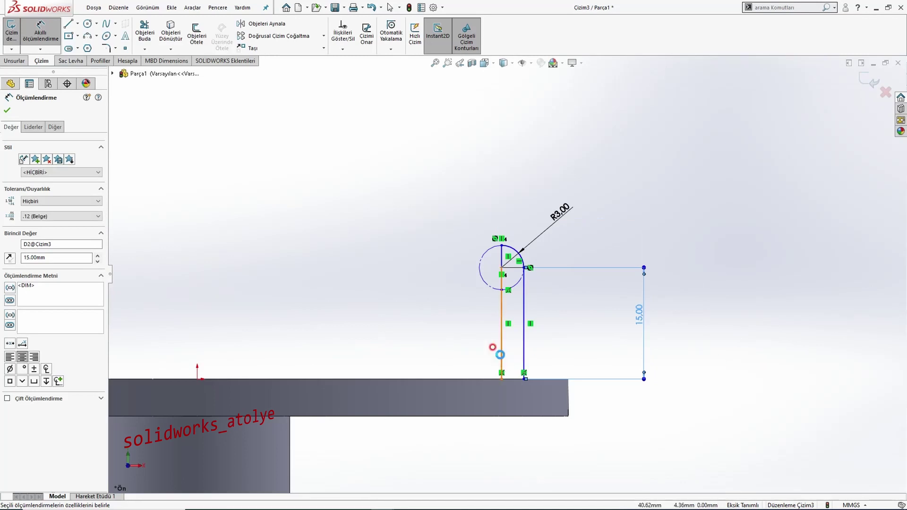
Step: Dimension the horizontal distance between the pin's inner vertical line and the origin as 45 mm
{"action": "left_click", "coordinate": [500, 348]}
{"action": "scroll", "coordinate": [503, 284], "scroll_direction": "down", "scroll_amount": 3}
{"action": "left_click", "coordinate": [358, 324]}
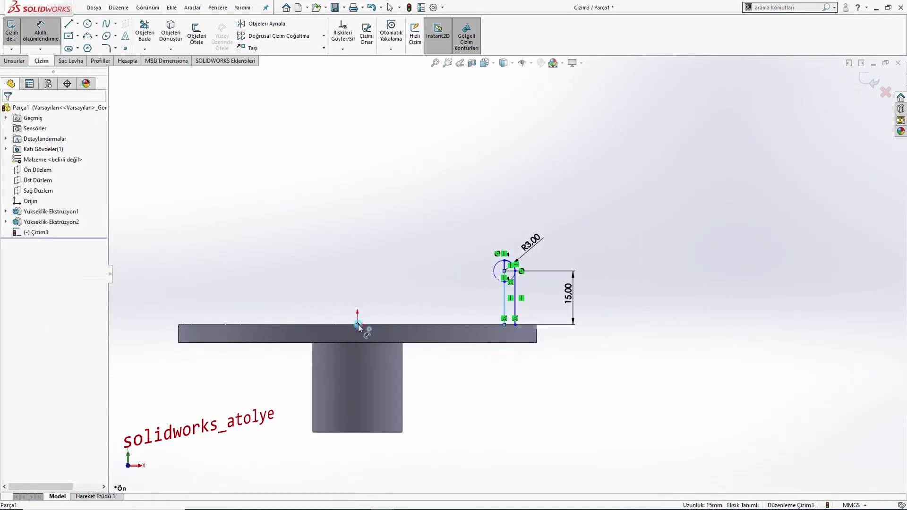
{"action": "left_click", "coordinate": [419, 184]}
{"action": "type", "text": "40.97866387mm"}
{"action": "key", "text": "Return"}
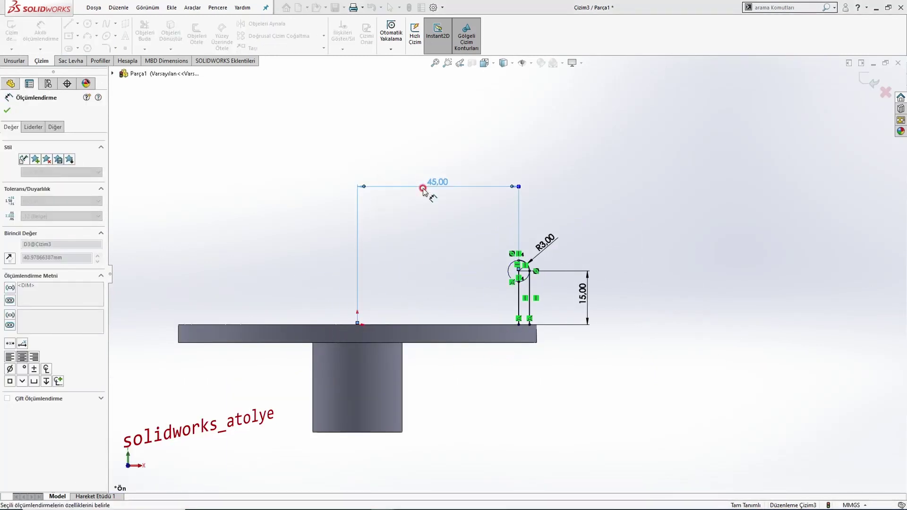
{"action": "key", "text": "Escape"}
Step: Revolve the pin profile 360° around its long inner vertical line instead of the horizontal construction line, merged with the handwheel
{"action": "scroll", "coordinate": [517, 297], "scroll_direction": "down", "scroll_amount": 3}
{"action": "left_click", "coordinate": [15, 61]}
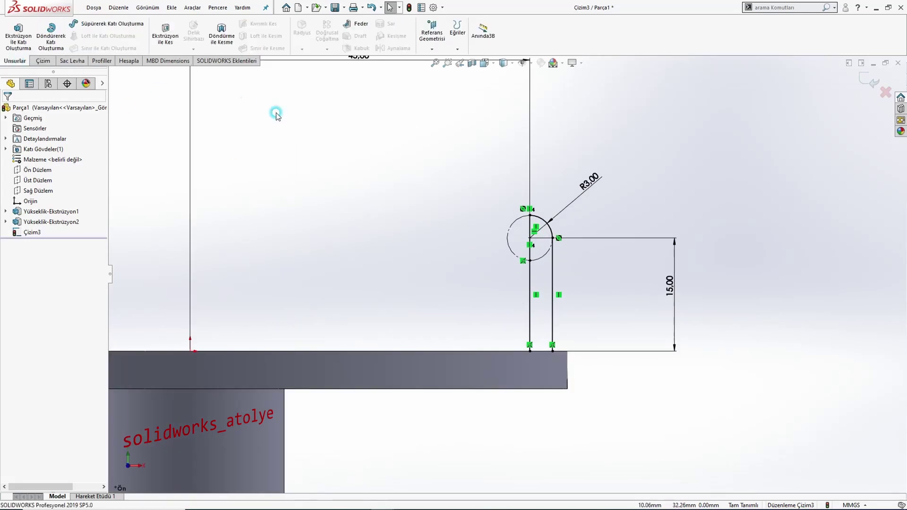
{"action": "left_click", "coordinate": [72, 42]}
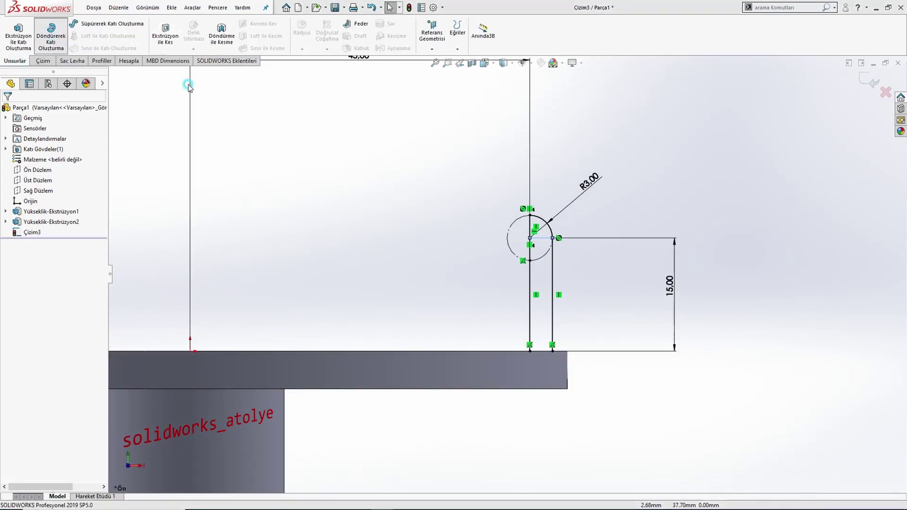
{"action": "left_click", "coordinate": [478, 264]}
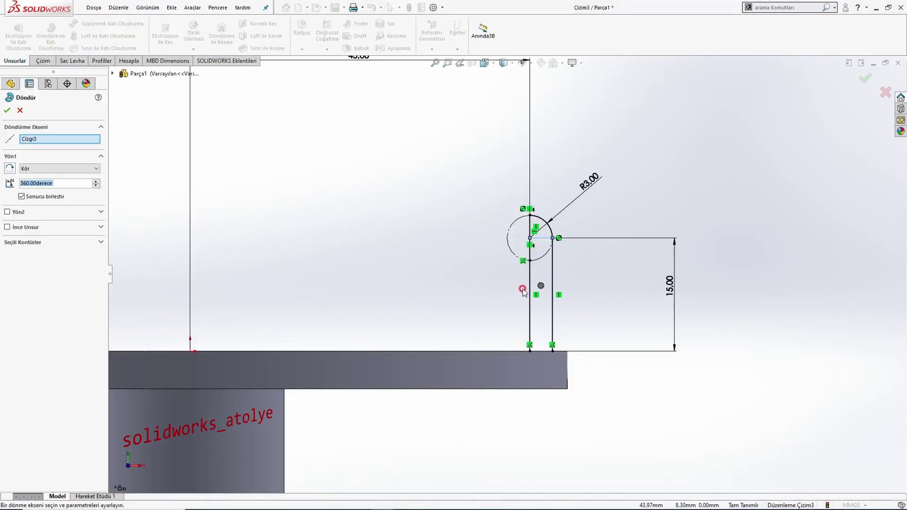
{"action": "right_click", "coordinate": [48, 140]}
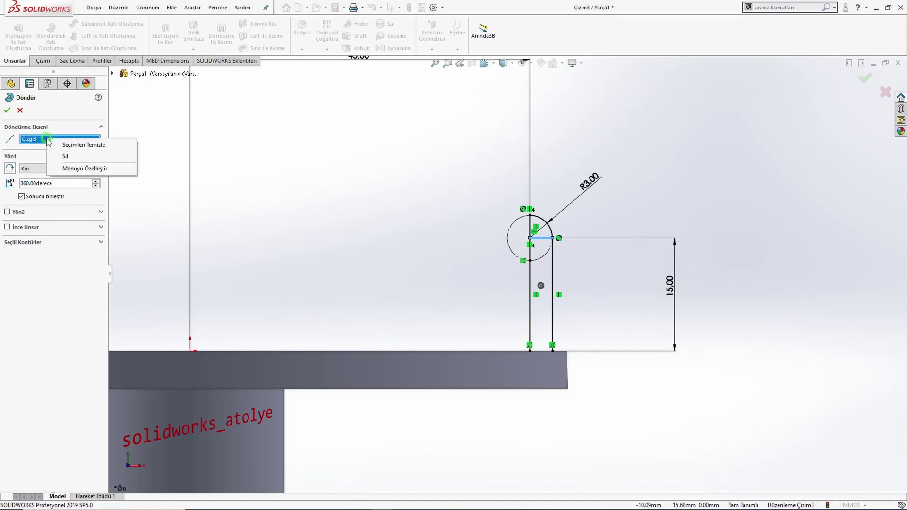
{"action": "left_click", "coordinate": [66, 155]}
{"action": "left_click", "coordinate": [530, 290]}
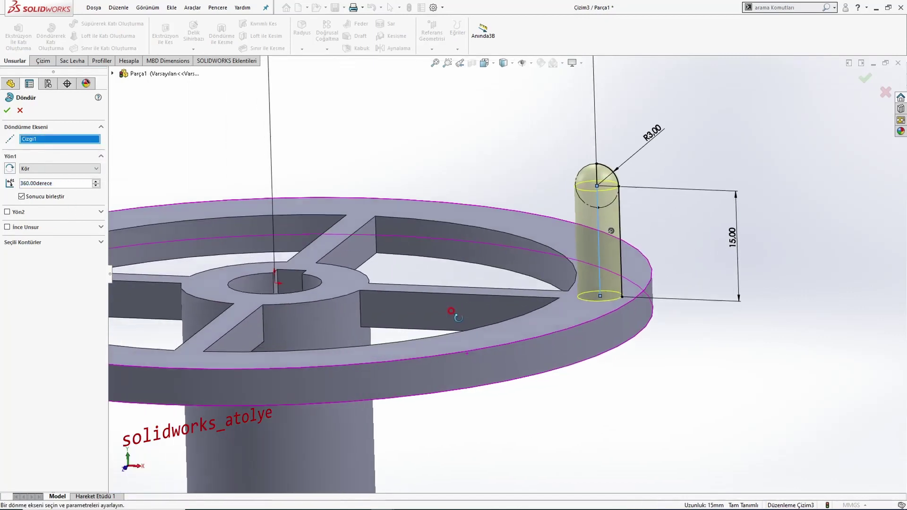
{"action": "left_click", "coordinate": [8, 110]}
Step: Consult the hub's cross hole in the reference drawing and sketch a circle about 4.5 mm in diameter over the hub on the front plane (Ön Düzlem)
{"action": "scroll", "coordinate": [593, 263], "scroll_direction": "up", "scroll_amount": 3}
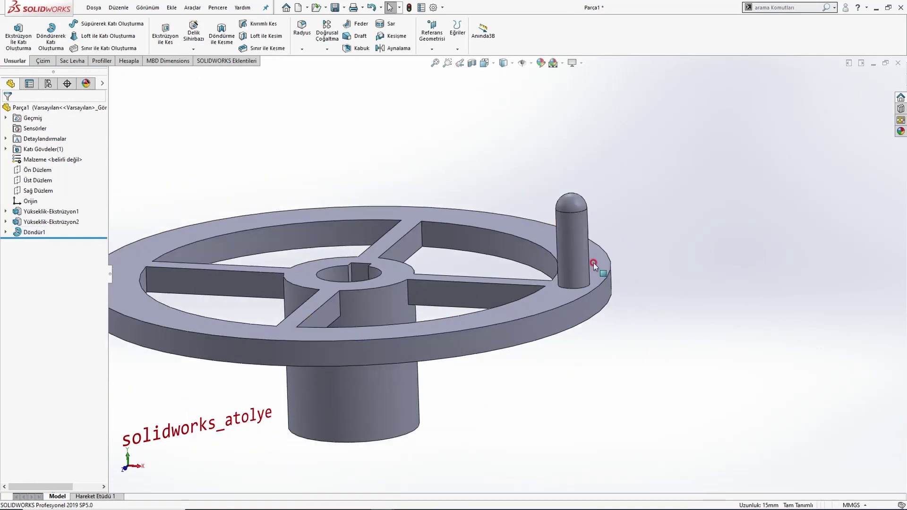
{"action": "middle_click_drag", "start_coordinate": [593, 263], "coordinate": [501, 290]}
{"action": "key", "text": "ctrl+1"}
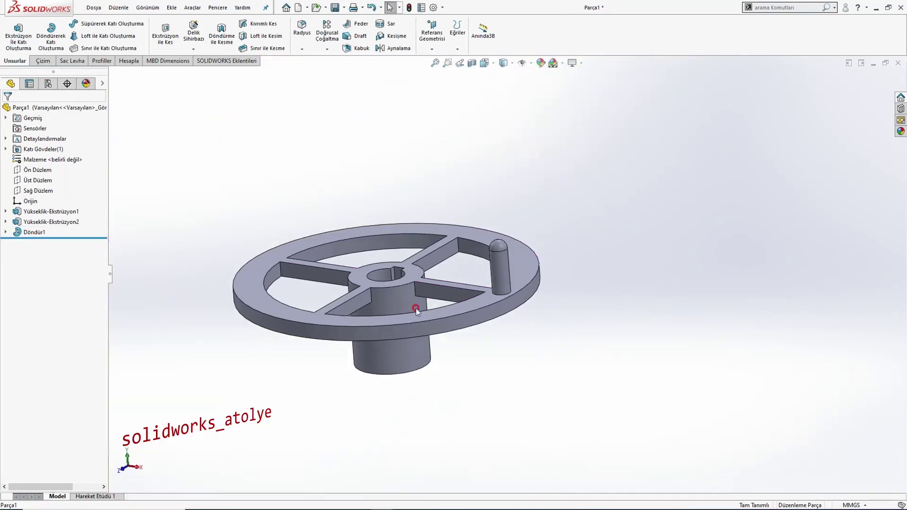
{"action": "key", "text": "alt+Tab"}
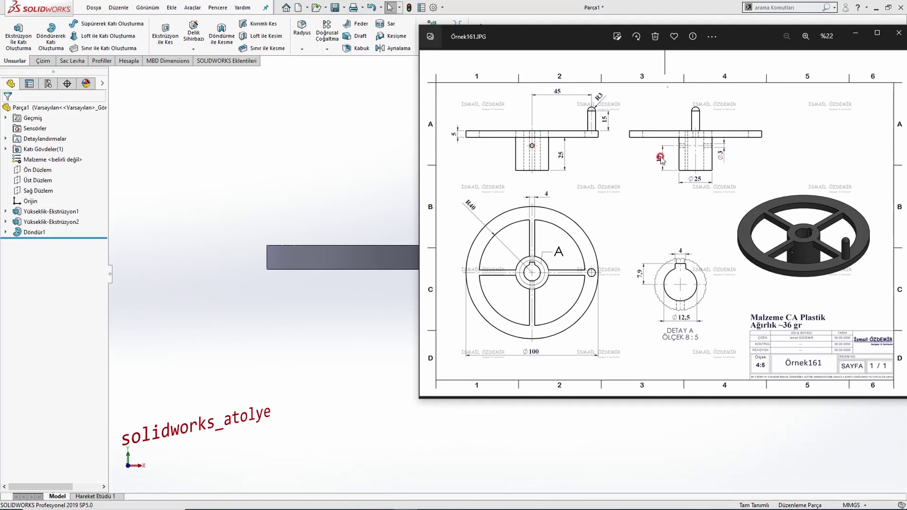
{"action": "left_click", "coordinate": [170, 178]}
{"action": "left_click", "coordinate": [32, 171]}
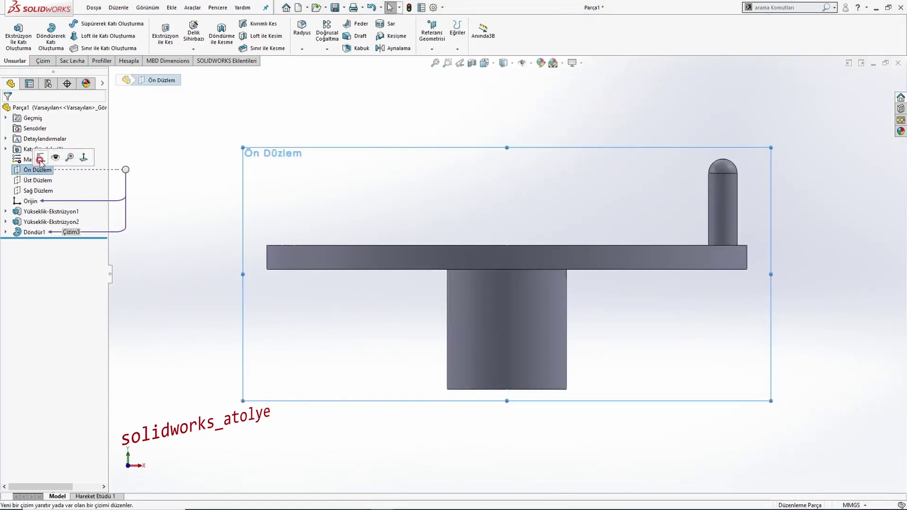
{"action": "left_click", "coordinate": [39, 154]}
{"action": "left_click", "coordinate": [85, 23]}
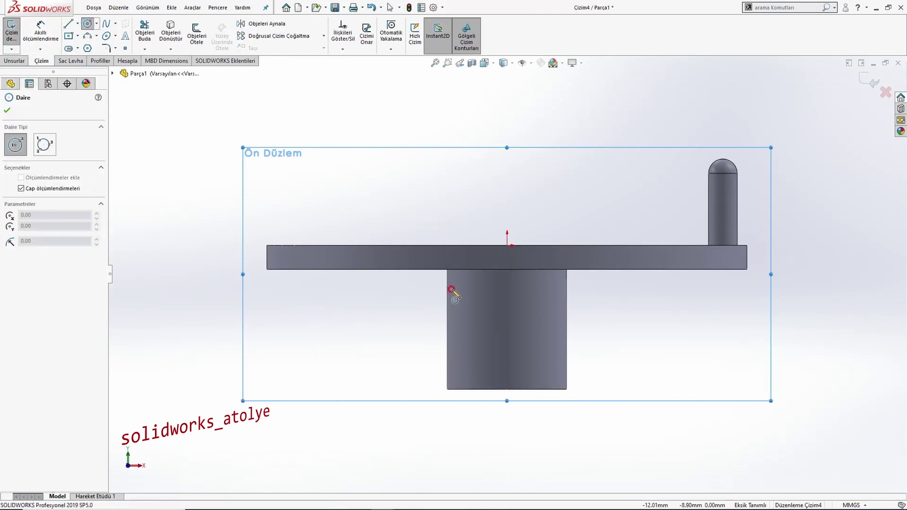
{"action": "left_click", "coordinate": [488, 312]}
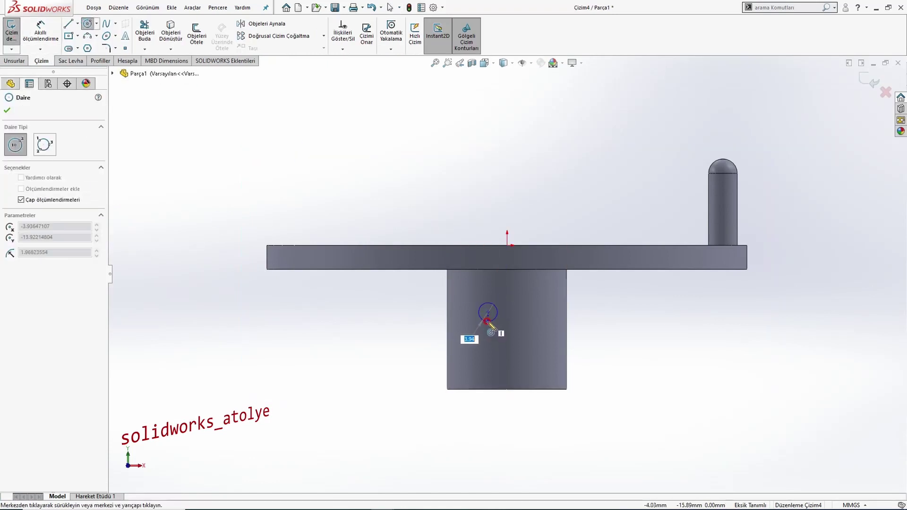
{"action": "left_click", "coordinate": [487, 324]}
{"action": "key", "text": "Escape"}
Step: Align the hole circle's center vertically with the origin
{"action": "left_click", "coordinate": [488, 312]}
{"action": "left_click", "coordinate": [507, 246], "text": "ctrl"}
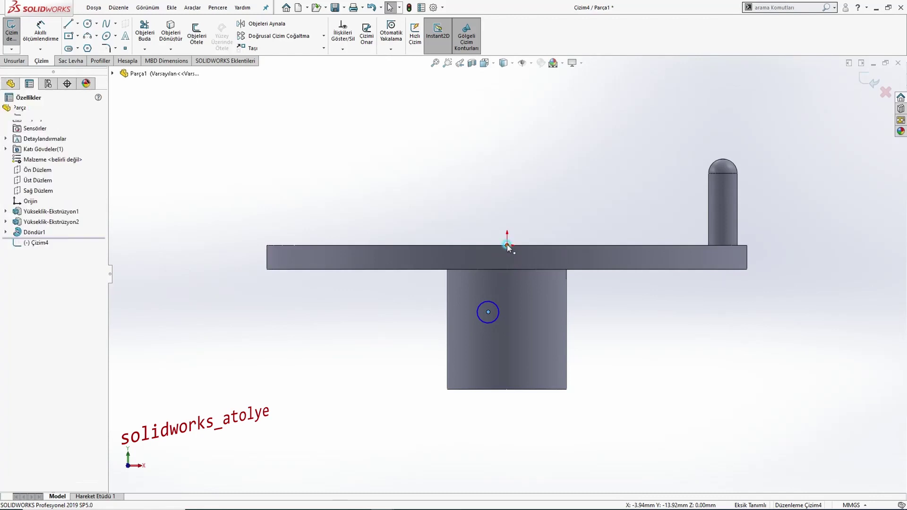
{"action": "left_click", "coordinate": [549, 203]}
{"action": "left_click", "coordinate": [492, 202]}
Step: Dimension the diameter of the hole circle on the hub as 3 mm
{"action": "left_click", "coordinate": [52, 38]}
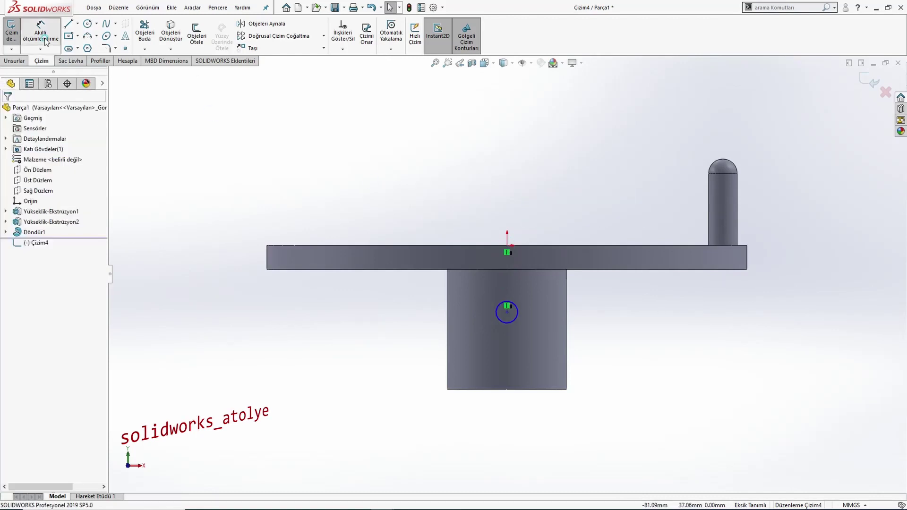
{"action": "left_click", "coordinate": [517, 308]}
{"action": "left_click", "coordinate": [603, 203]}
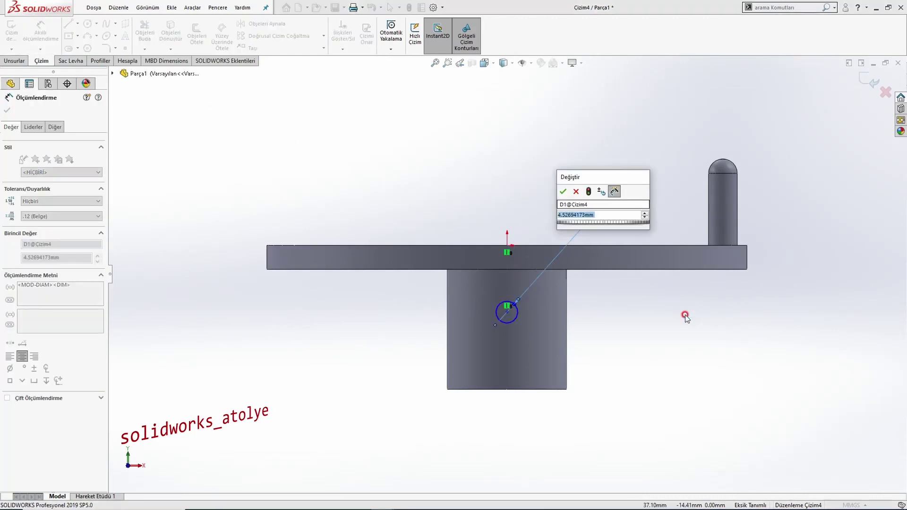
{"action": "type", "text": "3"}
{"action": "key", "text": "Return"}
{"action": "left_click", "coordinate": [685, 315]}
{"action": "key", "text": "Escape"}
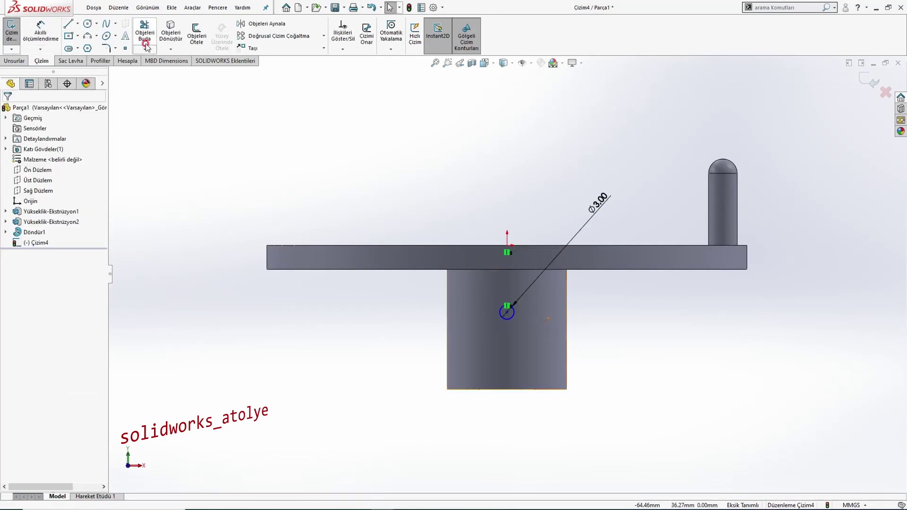
Step: Dimension the hole circle's center 19 mm above the bottom edge of the hub
{"action": "left_click", "coordinate": [49, 37]}
{"action": "left_click", "coordinate": [514, 320]}
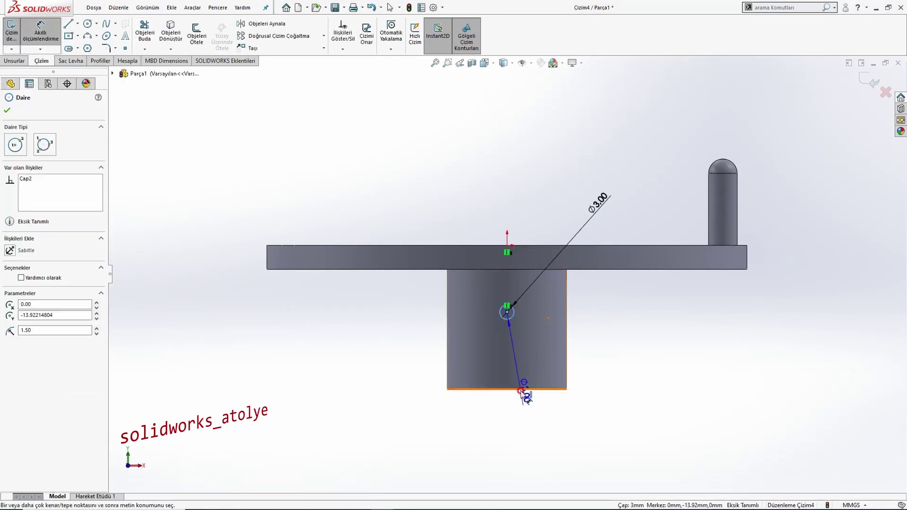
{"action": "left_click", "coordinate": [520, 390]}
{"action": "left_click", "coordinate": [666, 373]}
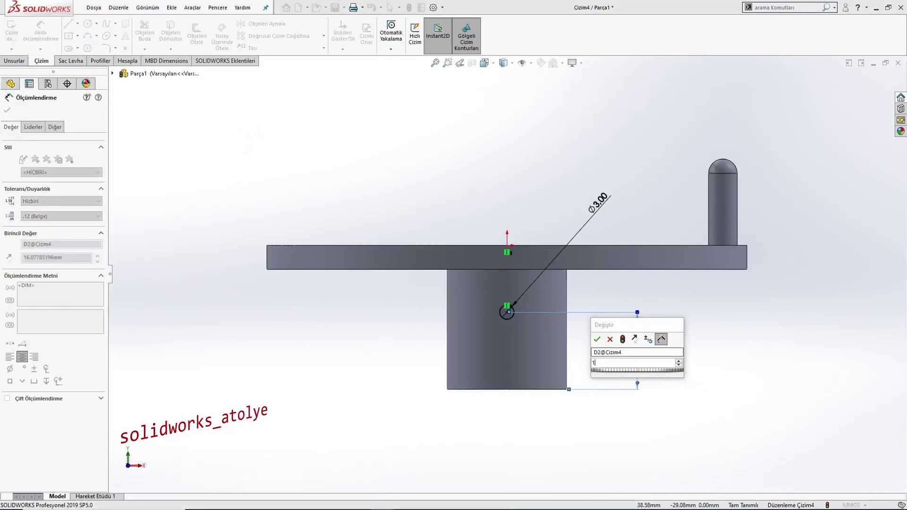
{"action": "type", "text": "19"}
{"action": "key", "text": "Return"}
{"action": "key", "text": "Escape"}
{"action": "key", "text": "f"}
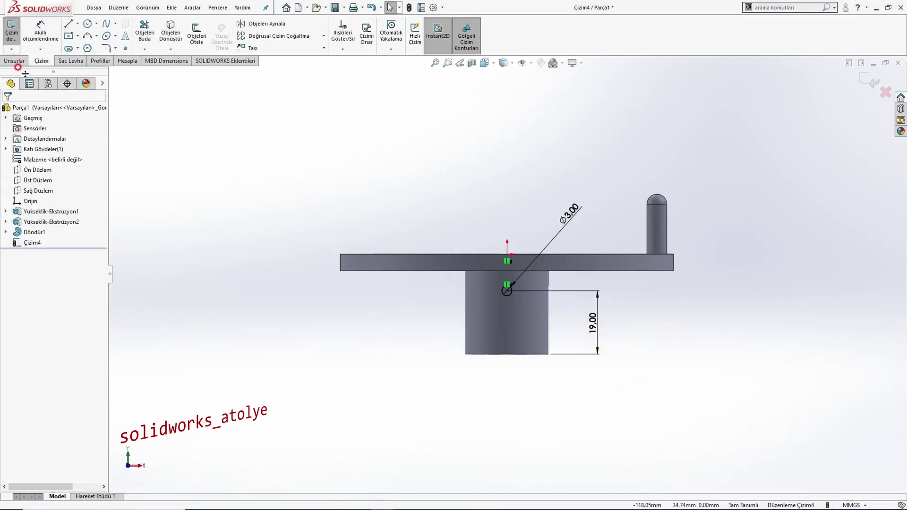
Step: Cut-extrude the 3 mm circle through all in both directions (Tümünden - Her İkisinden) to pierce the hub
{"action": "left_click", "coordinate": [15, 62]}
{"action": "left_click", "coordinate": [168, 40]}
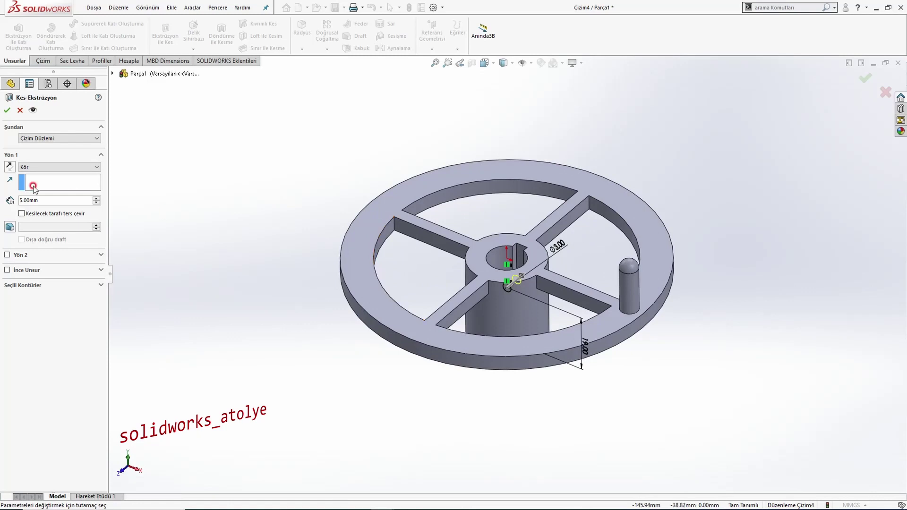
{"action": "left_click", "coordinate": [40, 167]}
{"action": "left_click", "coordinate": [46, 191]}
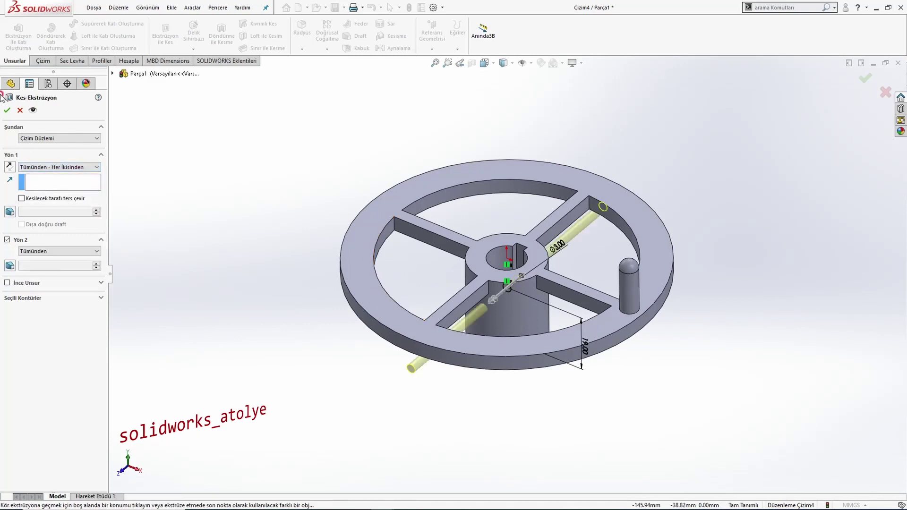
{"action": "left_click", "coordinate": [7, 110]}
{"action": "middle_click_drag", "start_coordinate": [442, 345], "coordinate": [516, 205]}
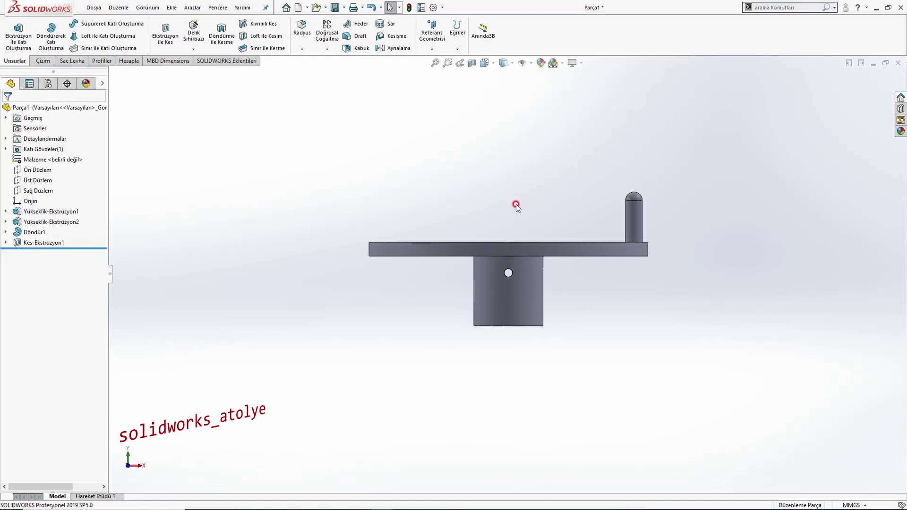
{"action": "key", "text": "ctrl+7"}
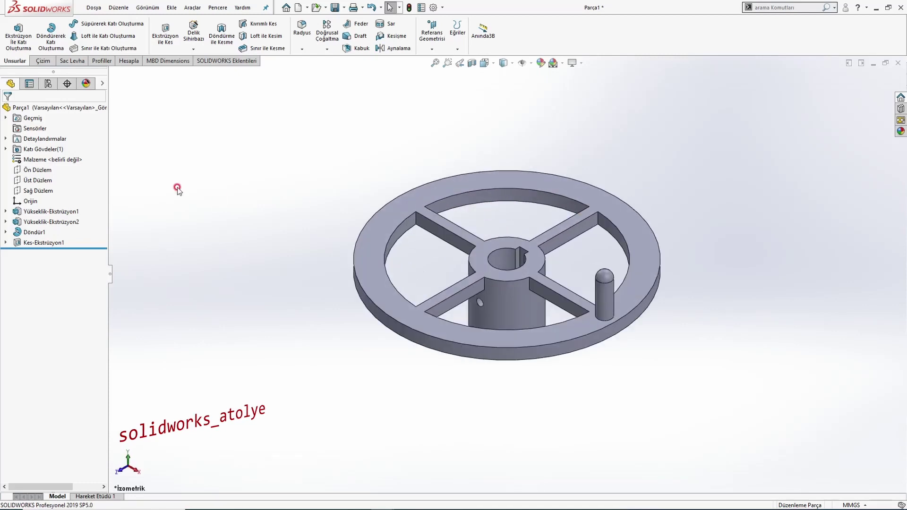
Step: Check the material in the reference drawing and apply CA from the Plastikler category of solidworks materials to the part
{"action": "key", "text": "alt+Tab"}
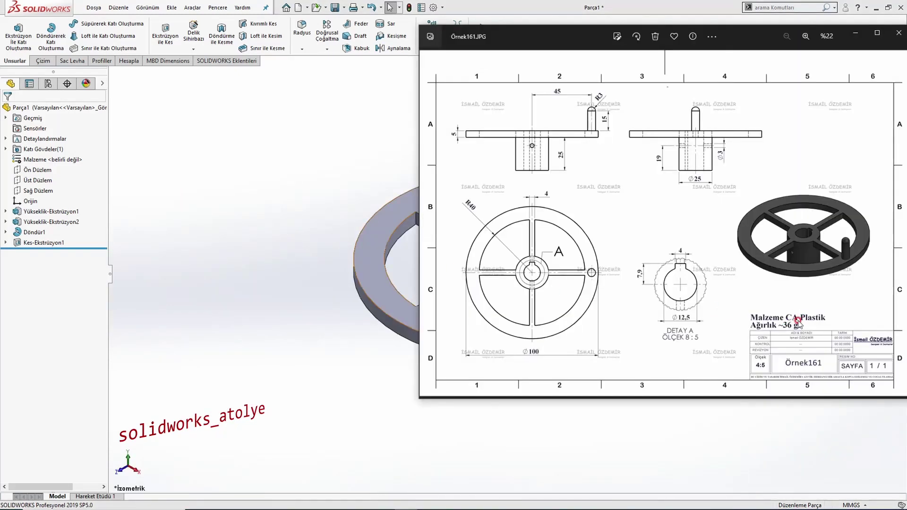
{"action": "left_click", "coordinate": [240, 224]}
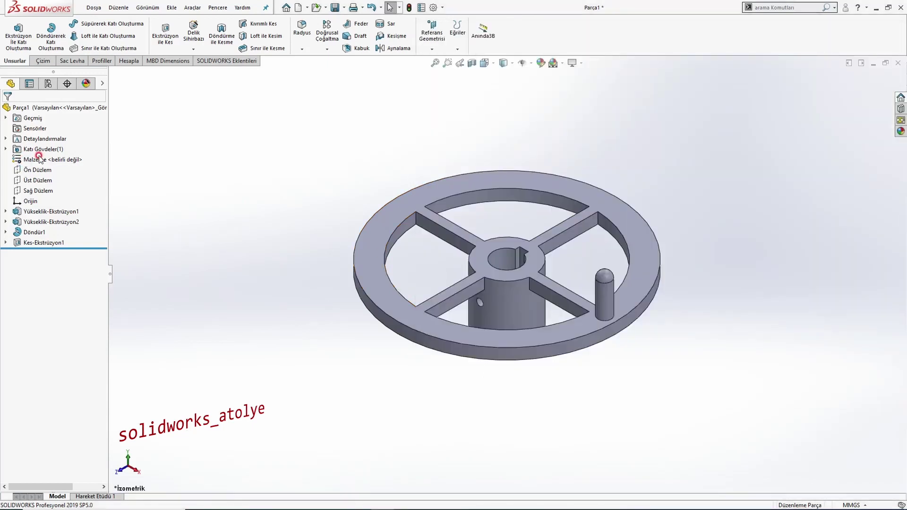
{"action": "right_click", "coordinate": [39, 160]}
{"action": "left_click", "coordinate": [71, 166]}
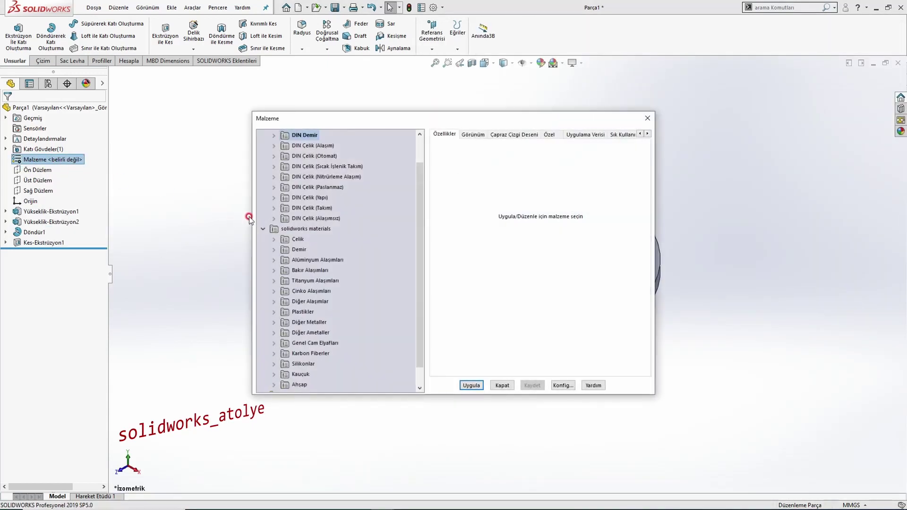
{"action": "scroll", "coordinate": [299, 229], "scroll_direction": "down", "scroll_amount": 1}
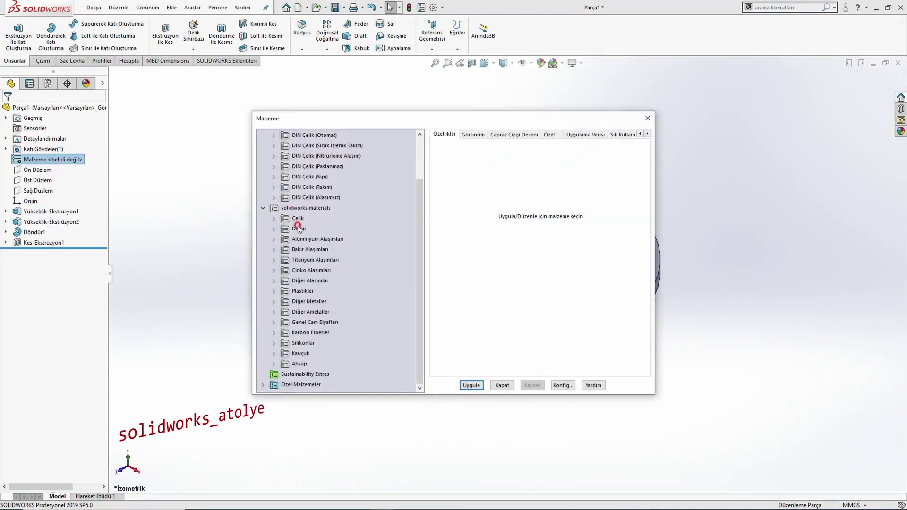
{"action": "left_click", "coordinate": [274, 291]}
{"action": "left_click", "coordinate": [306, 177]}
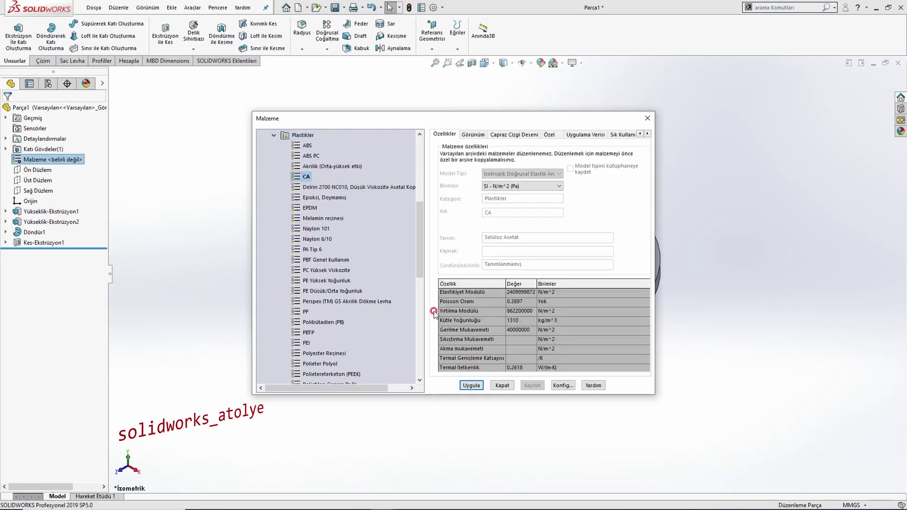
{"action": "left_click", "coordinate": [472, 386]}
{"action": "left_click", "coordinate": [501, 386]}
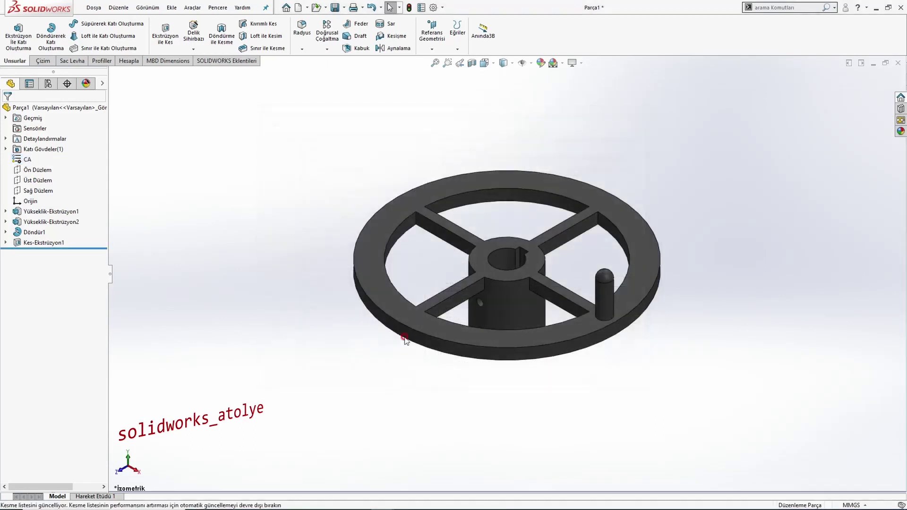
Step: Evaluate the handwheel's mass properties and compare its mass with the weight given in the reference drawing
{"action": "left_click", "coordinate": [140, 63]}
{"action": "left_click", "coordinate": [122, 34]}
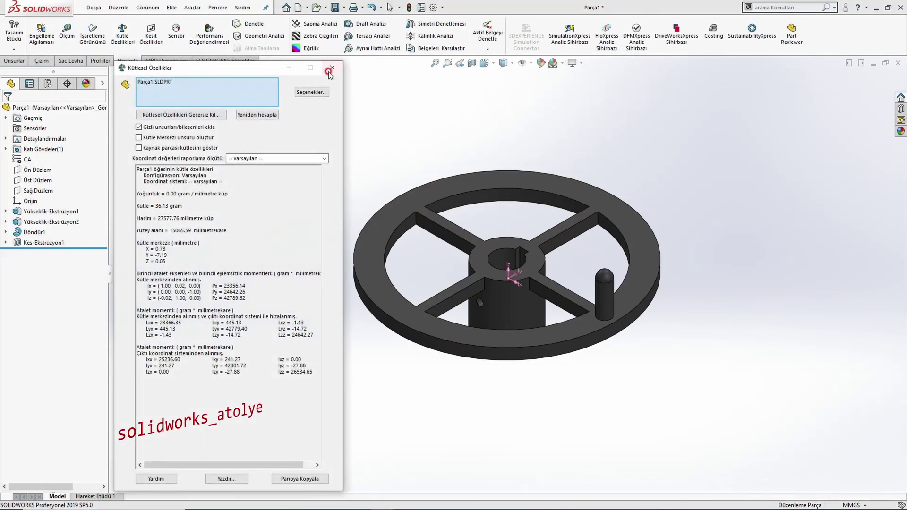
{"action": "key", "text": "alt+Tab"}
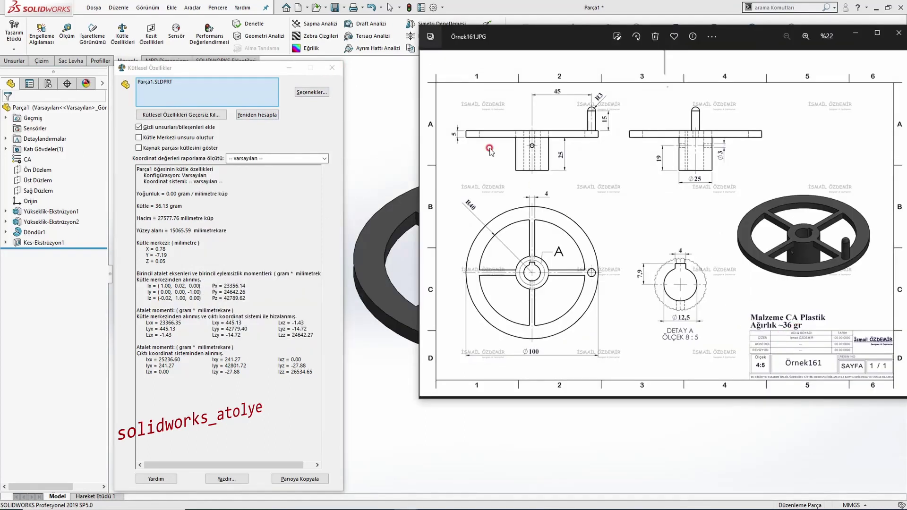
{"action": "left_click", "coordinate": [369, 89]}
{"action": "left_click", "coordinate": [334, 68]}
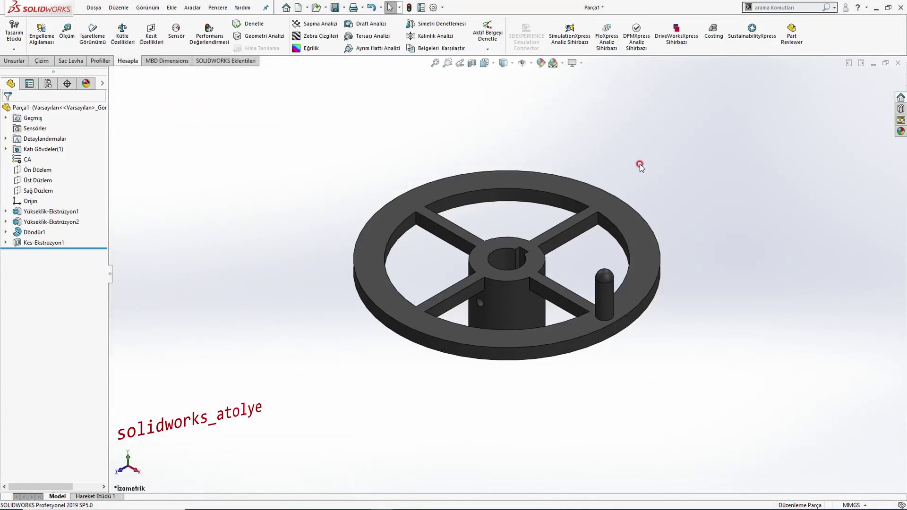